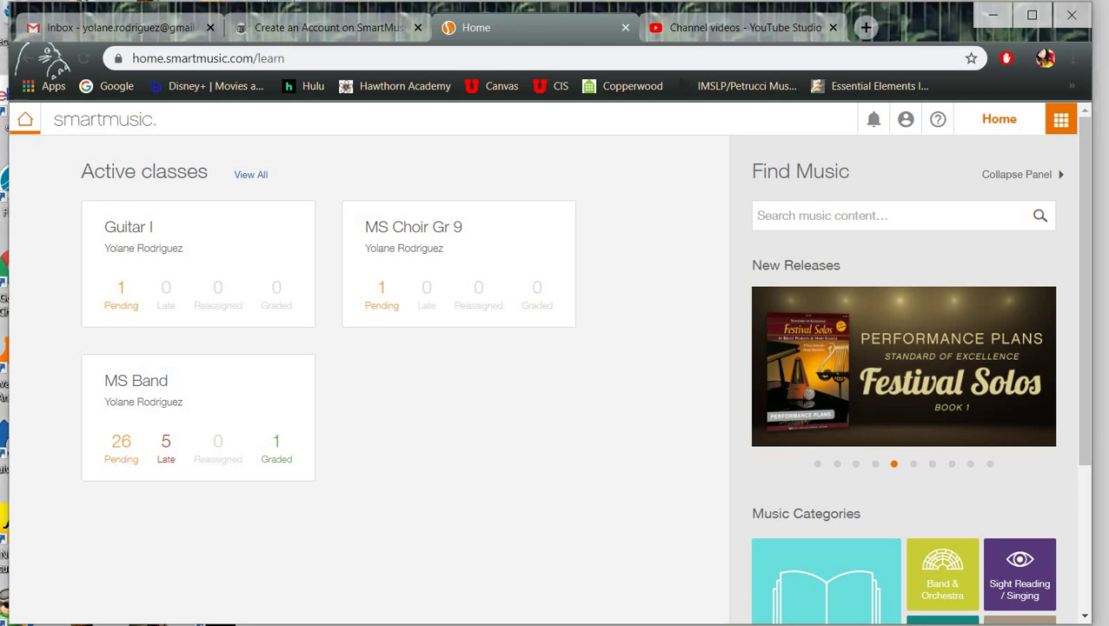
- Scroll through the MS Band class's Assignments Due and Recently Graded Assignments lists
scroll(290, 384, down, 5)
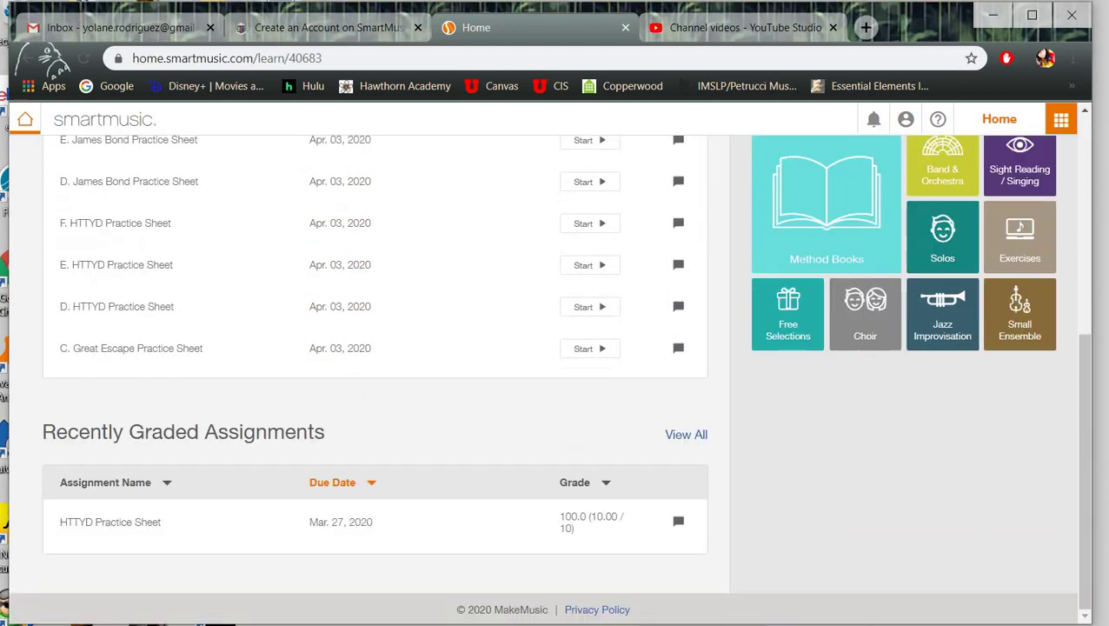
scroll(289, 383, up, 5)
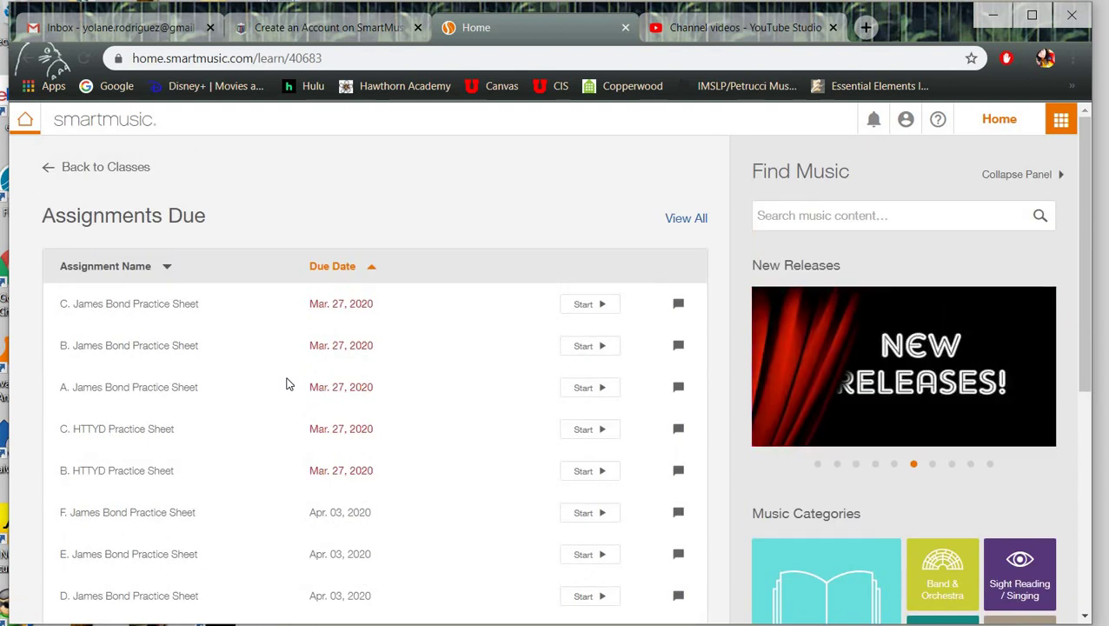
scroll(289, 383, down, 3)
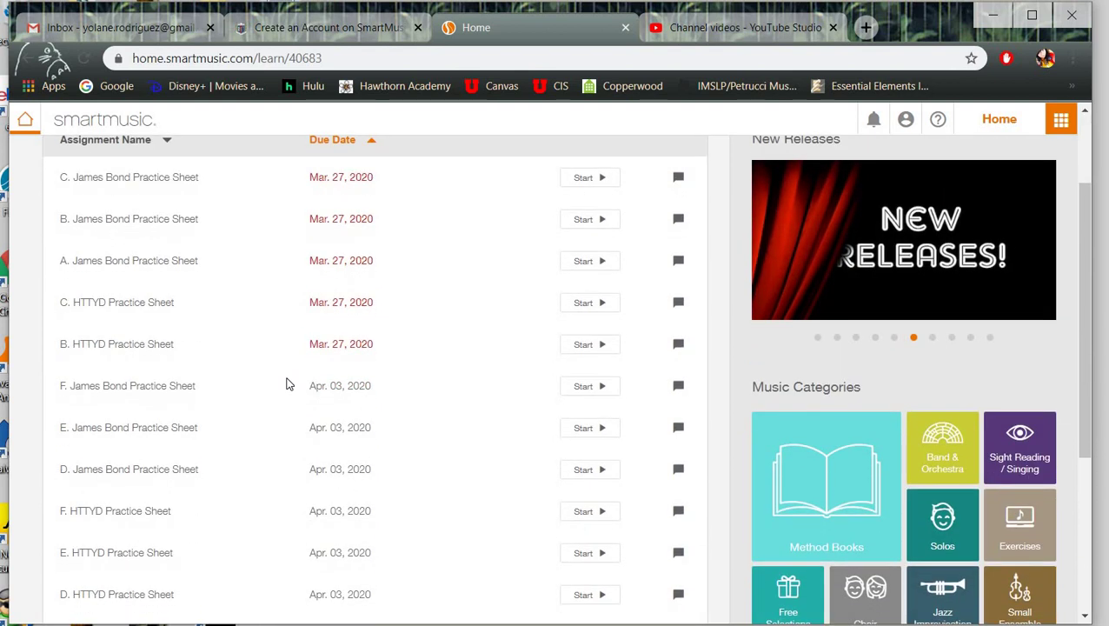
scroll(290, 384, down, 3)
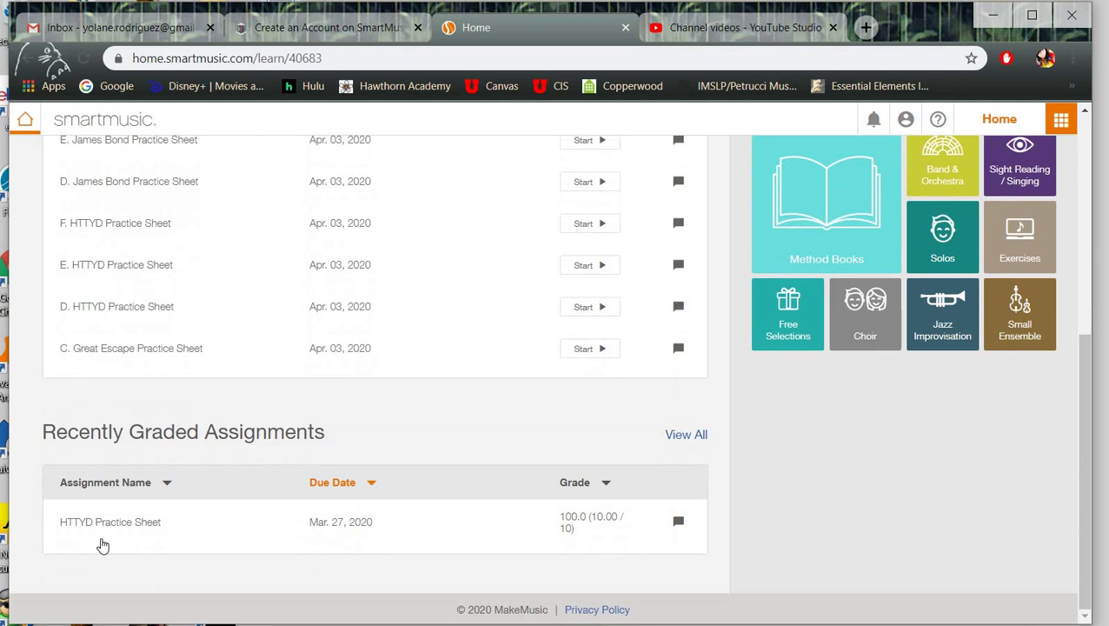
scroll(386, 460, up, 2)
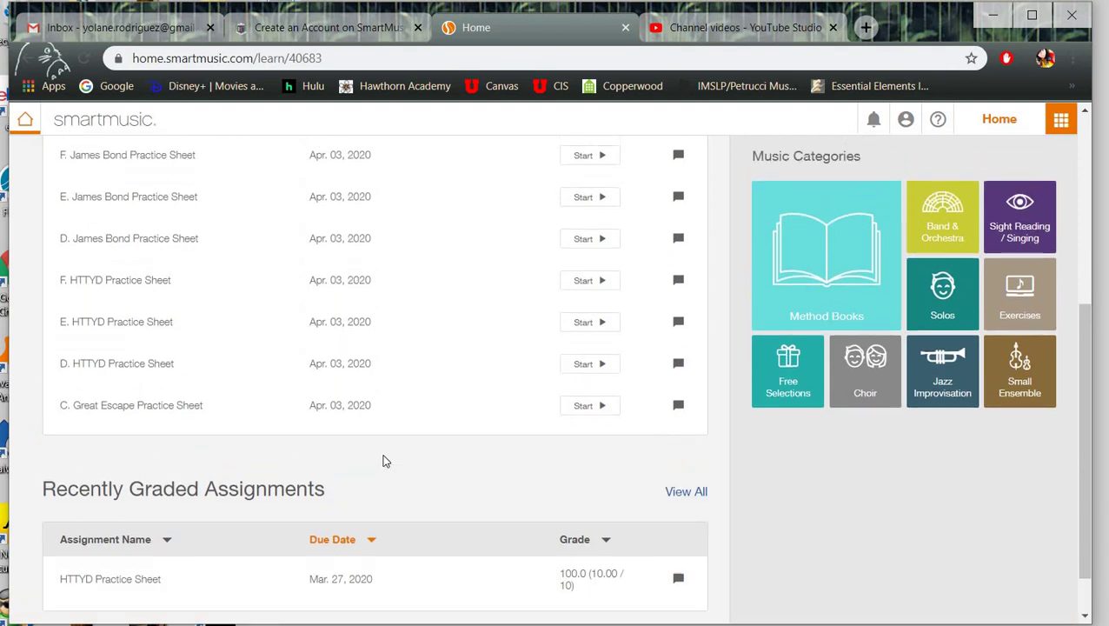
scroll(386, 461, up, 3)
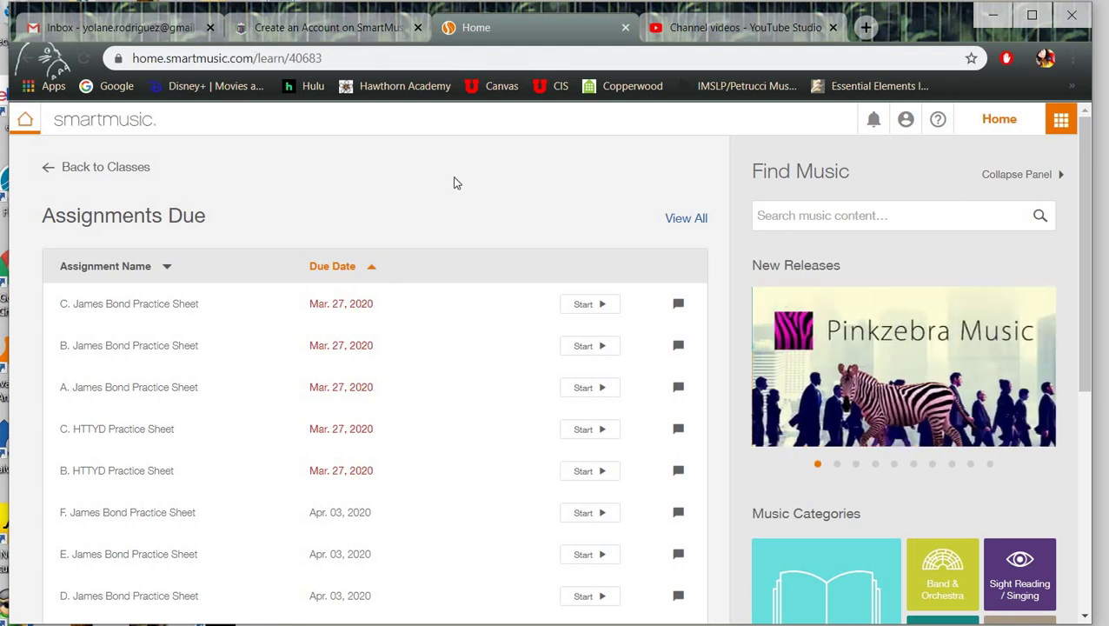
scroll(452, 175, down, 2)
scroll(453, 181, up, 3)
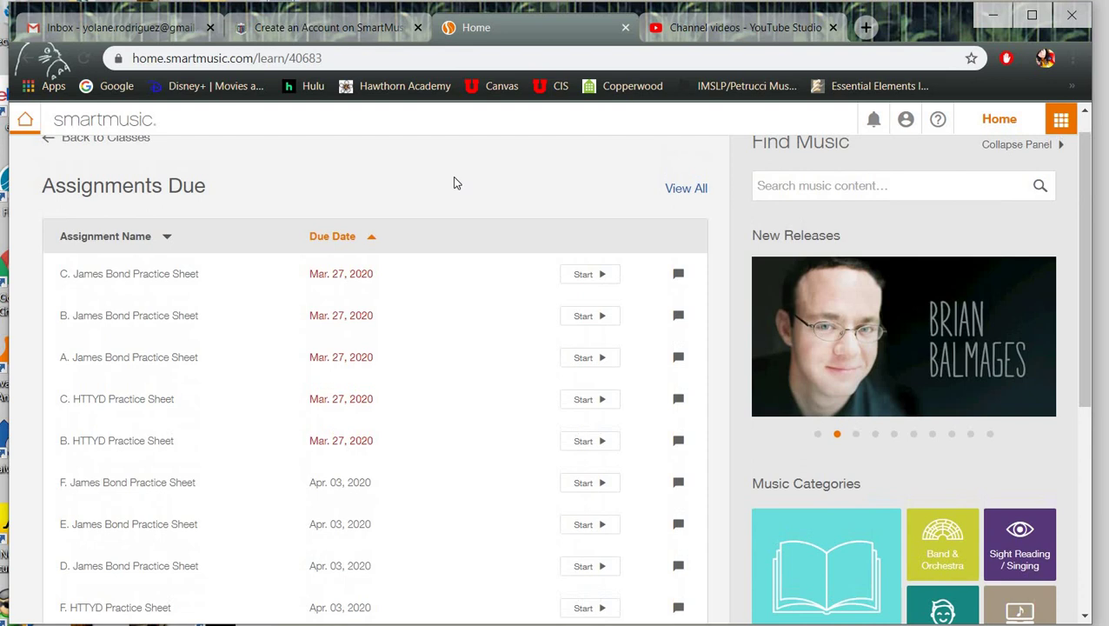
scroll(451, 178, down, 1)
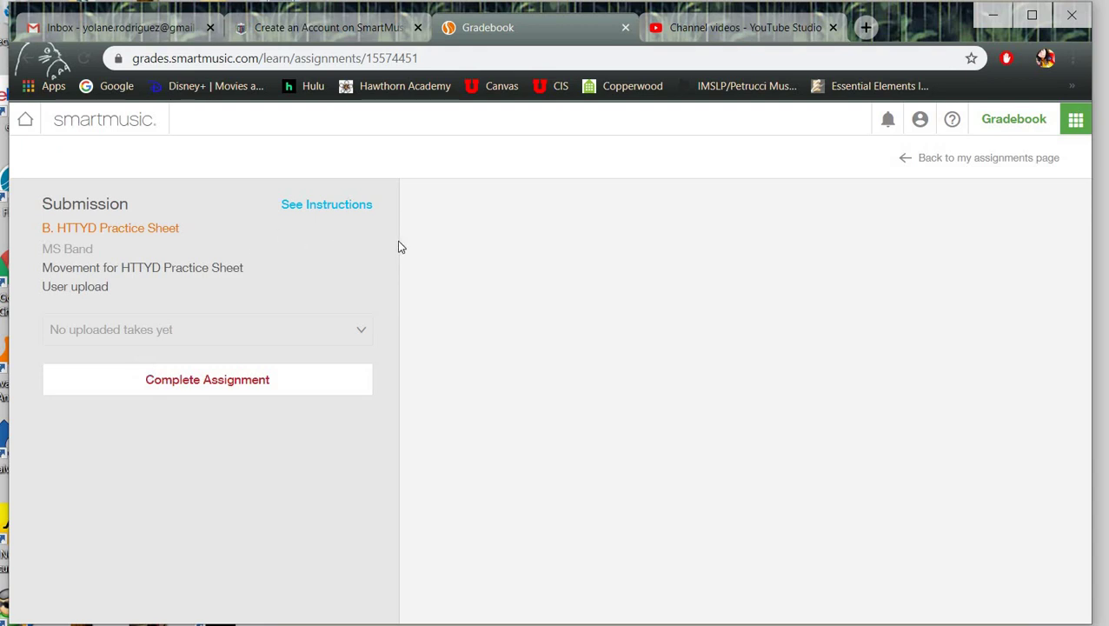
- Start the B. HTTYD Practice Sheet assignment with the Flute part selected
click(292, 381)
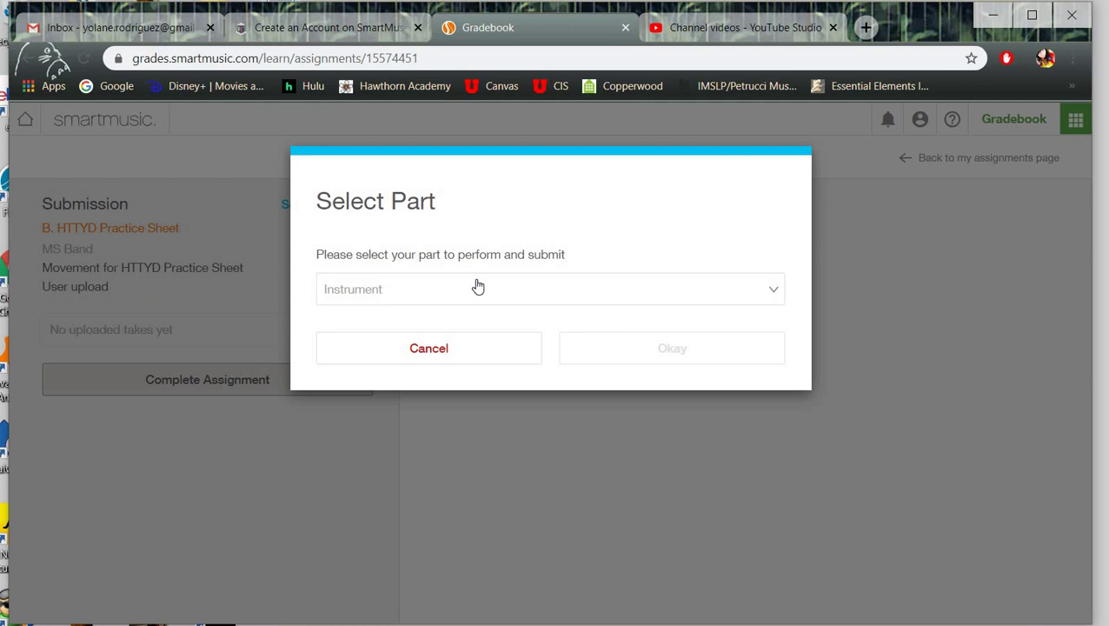
click(478, 287)
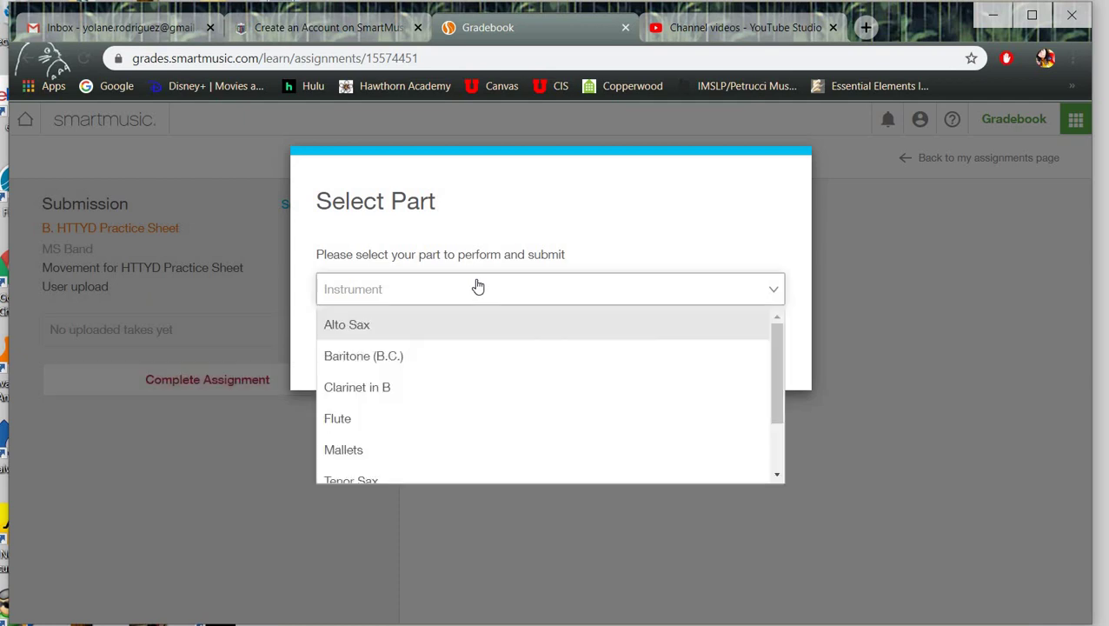
click(436, 418)
click(634, 352)
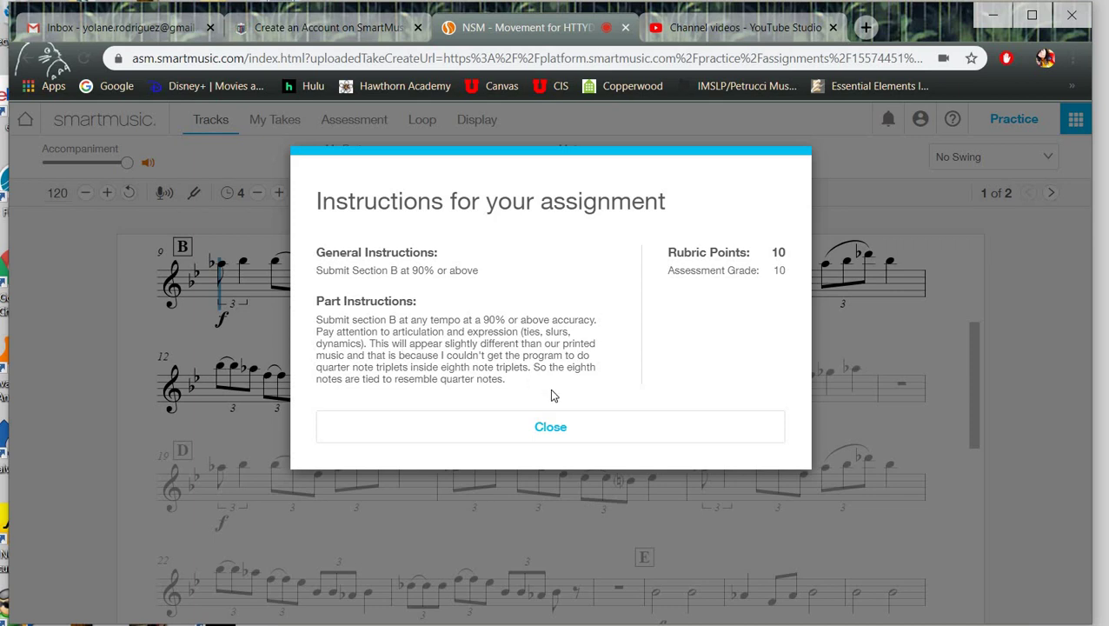
- Close the Section B instructions (90% or above, 10 rubric points) to show the flute score
click(553, 427)
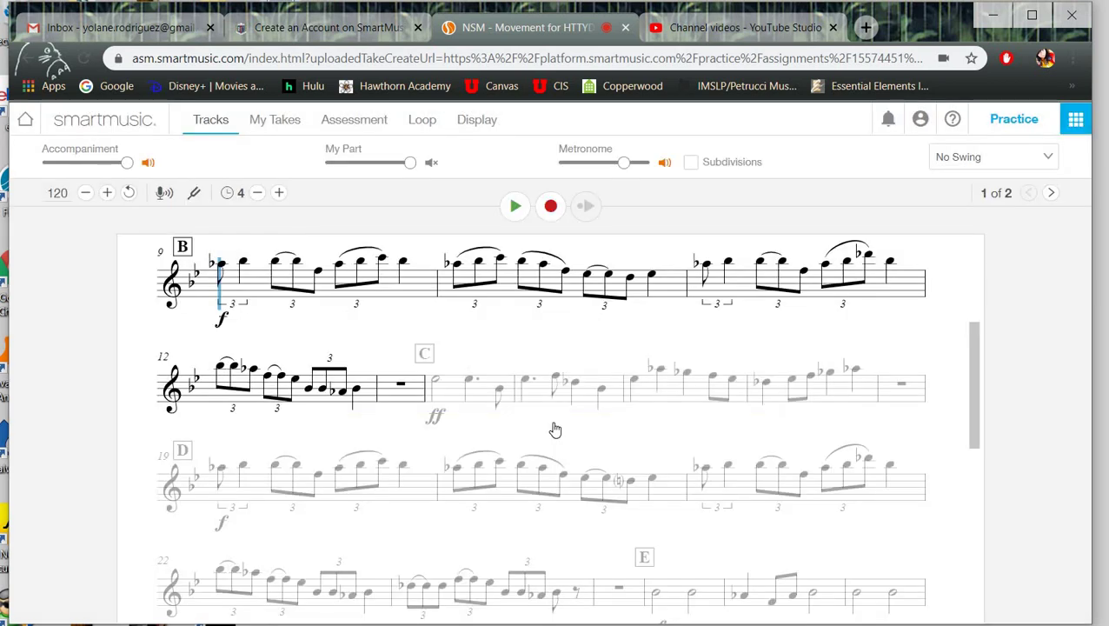
scroll(556, 429, up, 3)
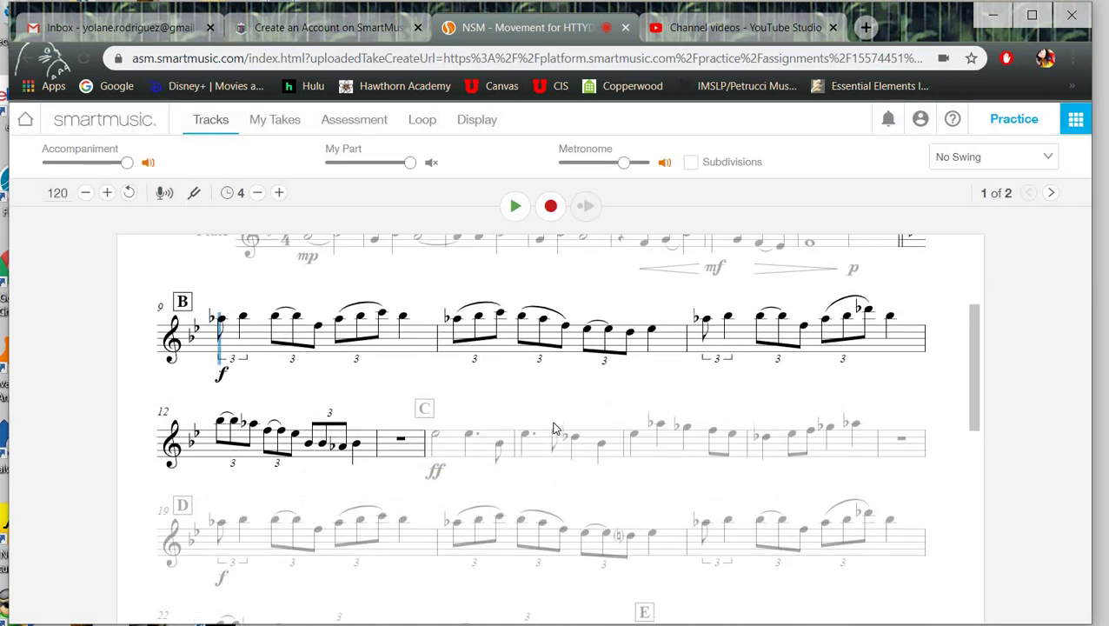
scroll(555, 427, up, 2)
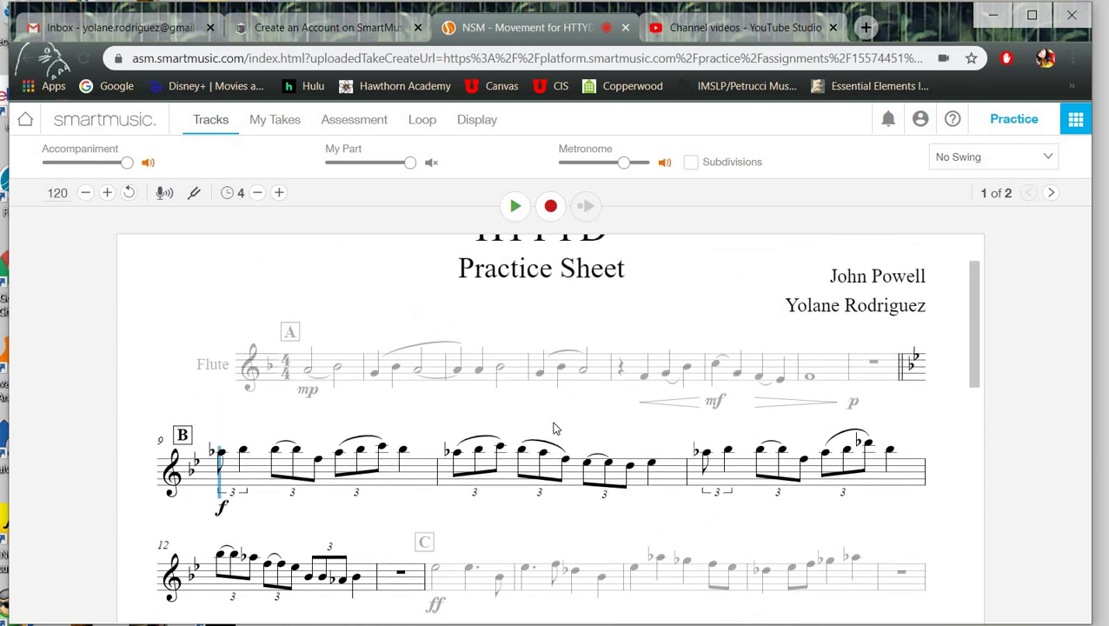
scroll(556, 428, down, 5)
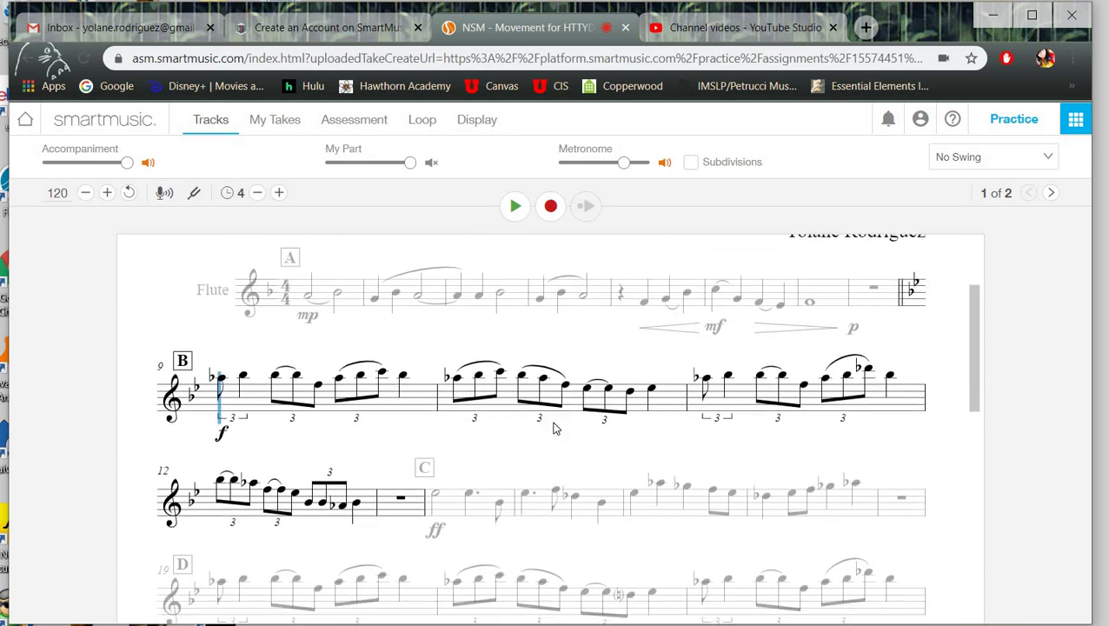
scroll(556, 428, down, 10)
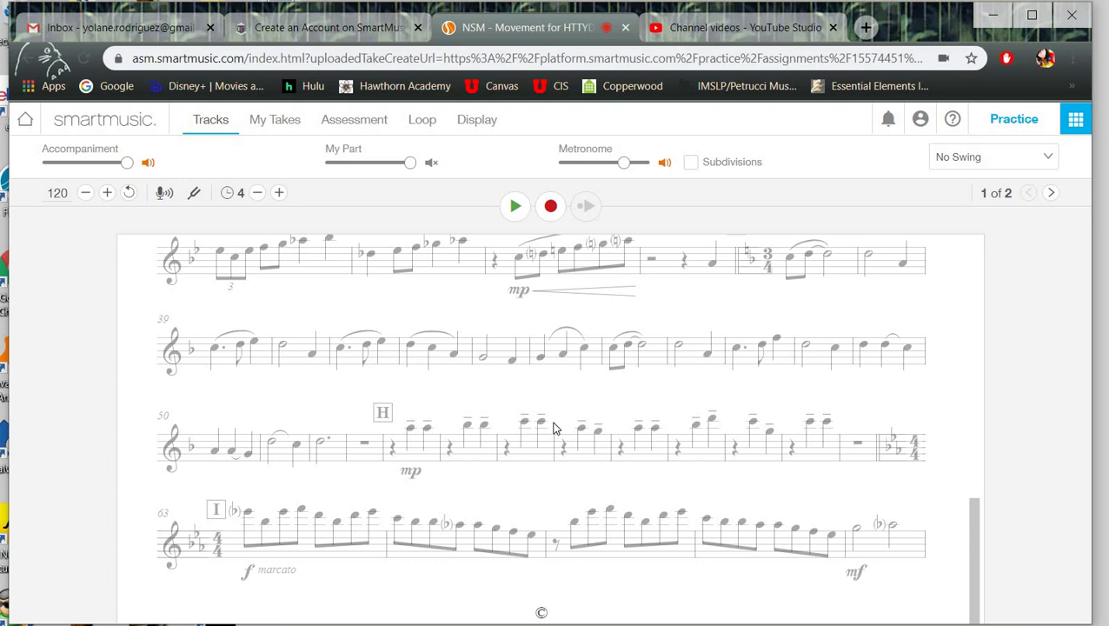
scroll(555, 427, up, 20)
scroll(556, 426, down, 1)
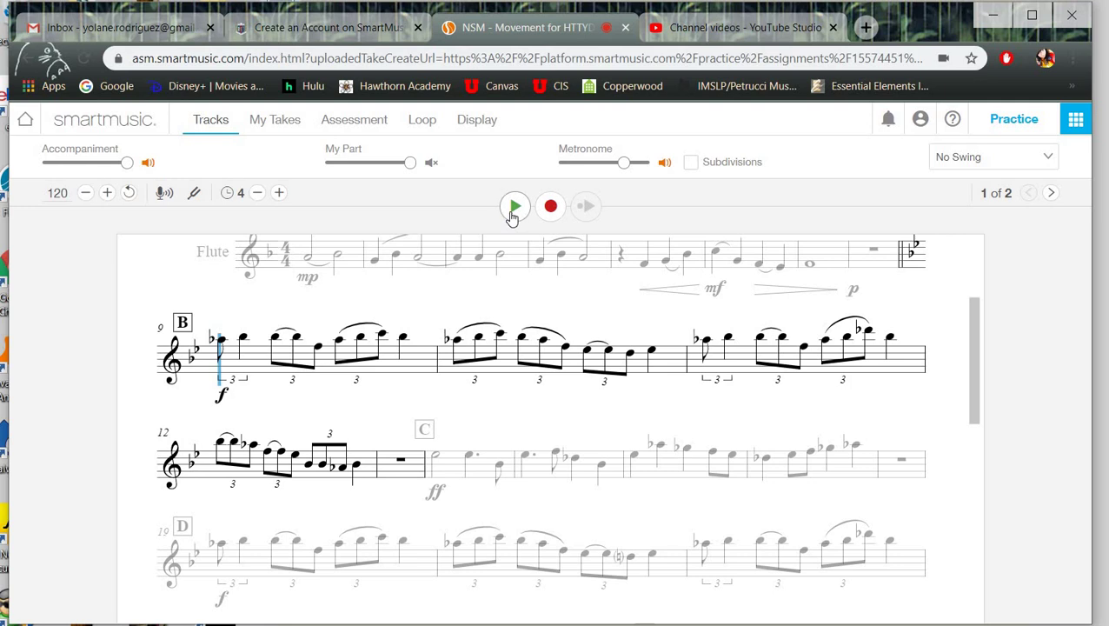
- Play section B of the flute part with accompaniment at 120 bpm
click(515, 207)
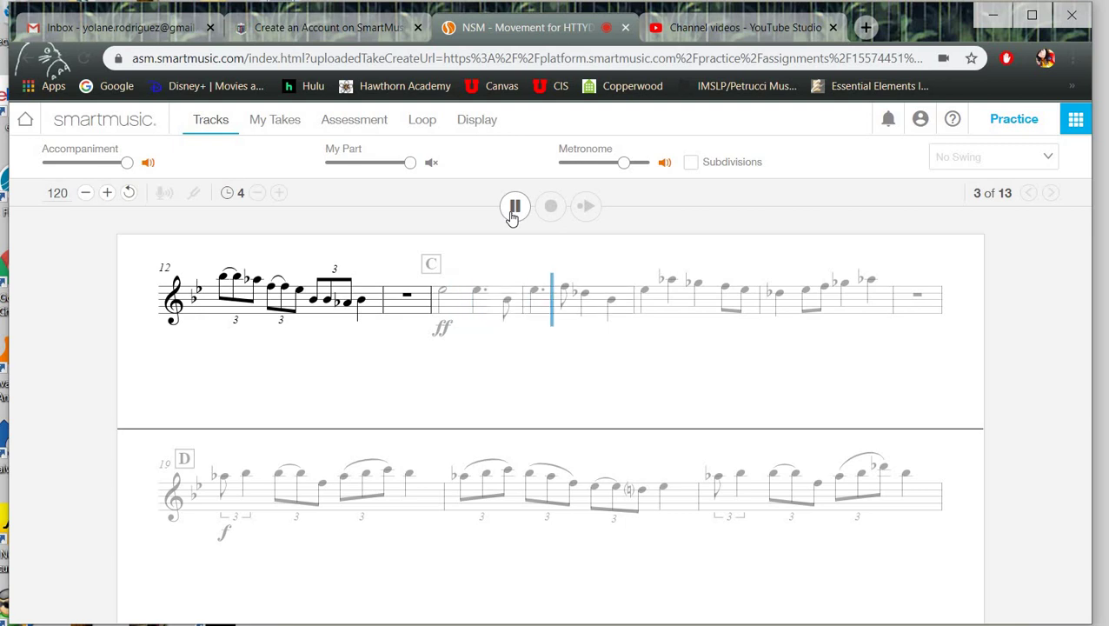
- Stop playback and set the playback start to section B's first note in measure 9
click(513, 207)
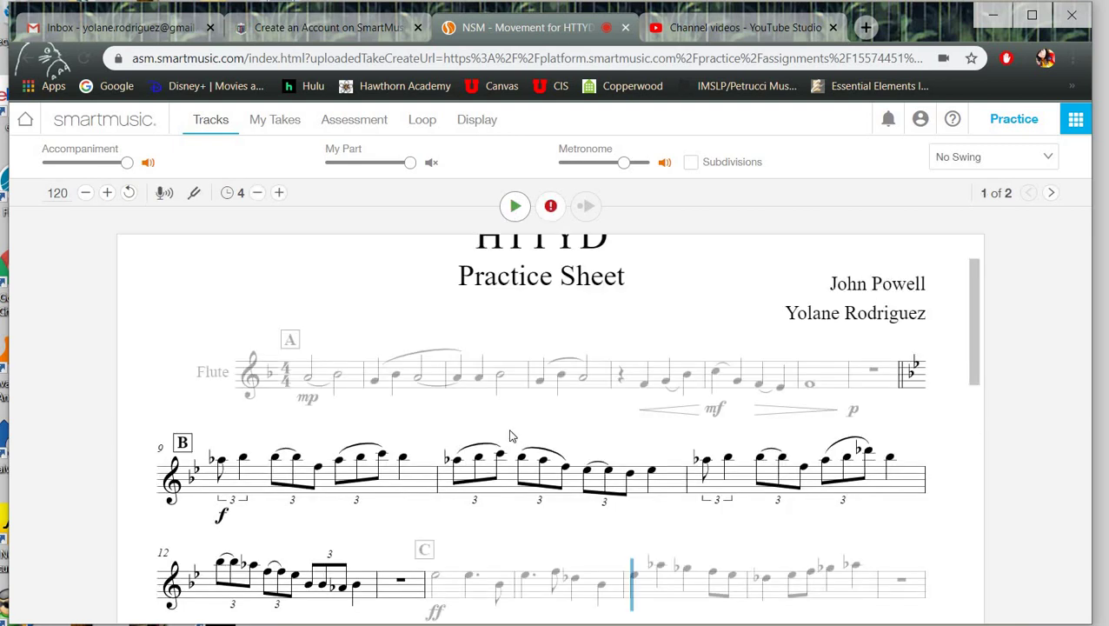
scroll(515, 422, down, 1)
scroll(515, 422, down, 1)
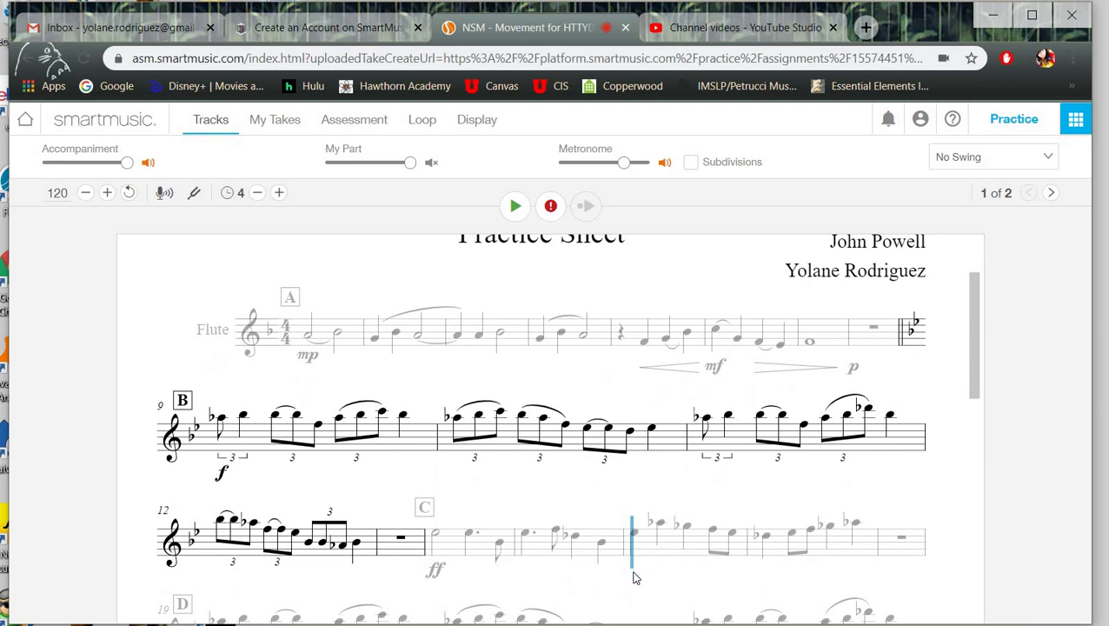
click(220, 432)
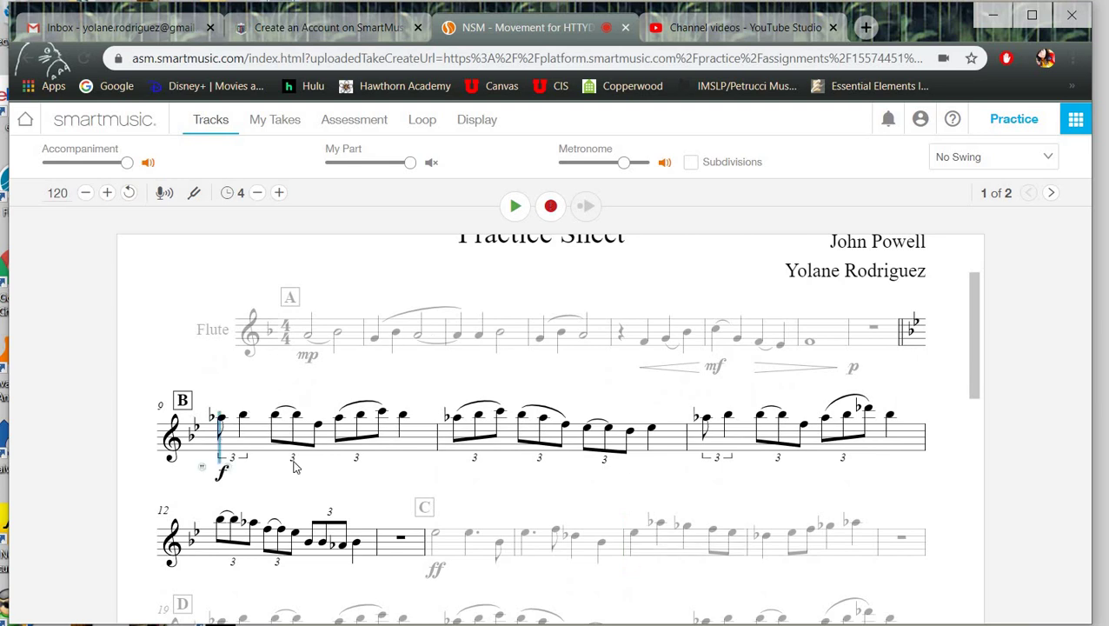
click(407, 434)
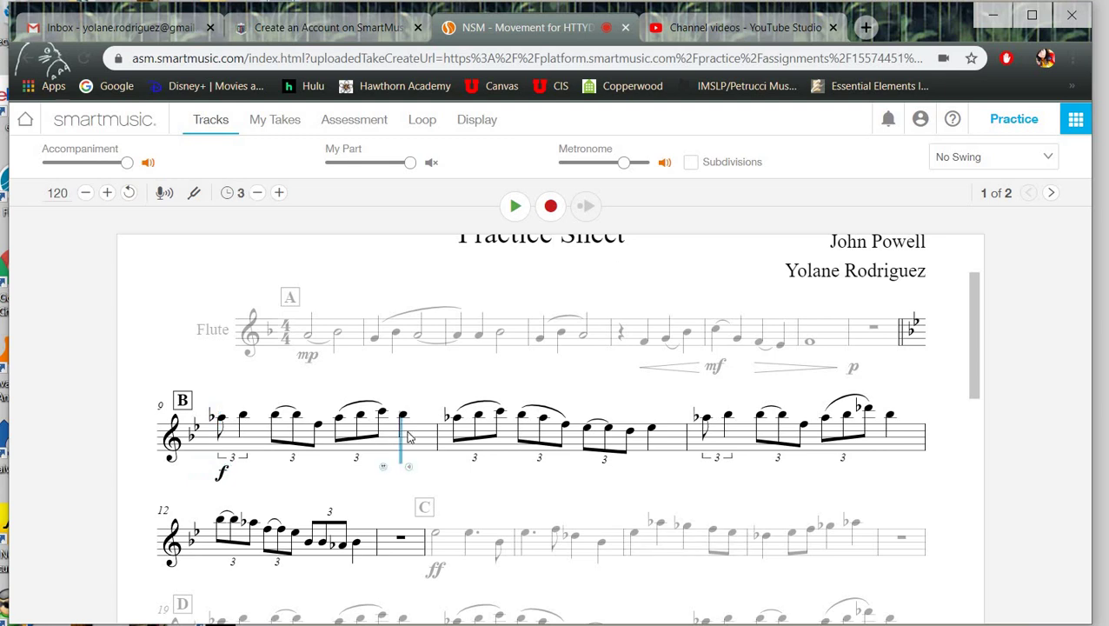
click(582, 432)
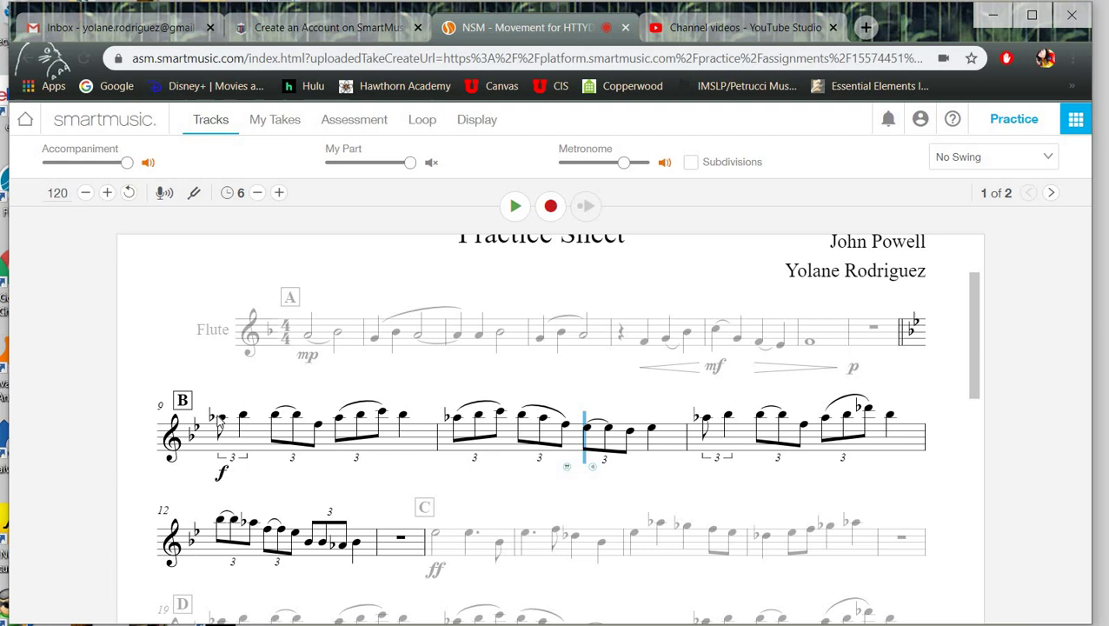
click(220, 423)
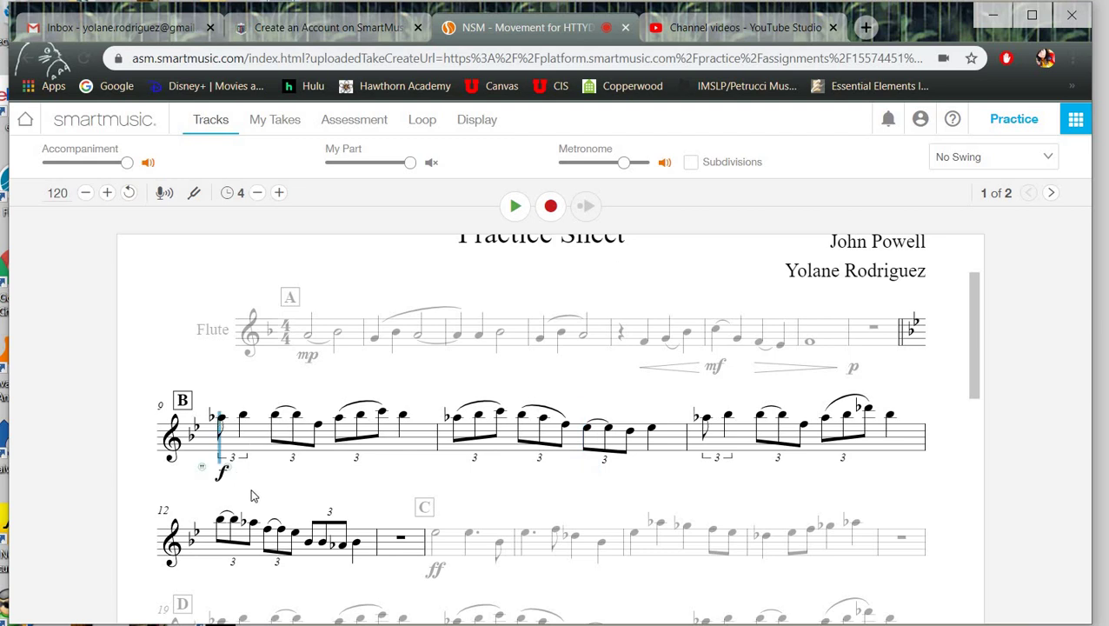
scroll(293, 459, down, 1)
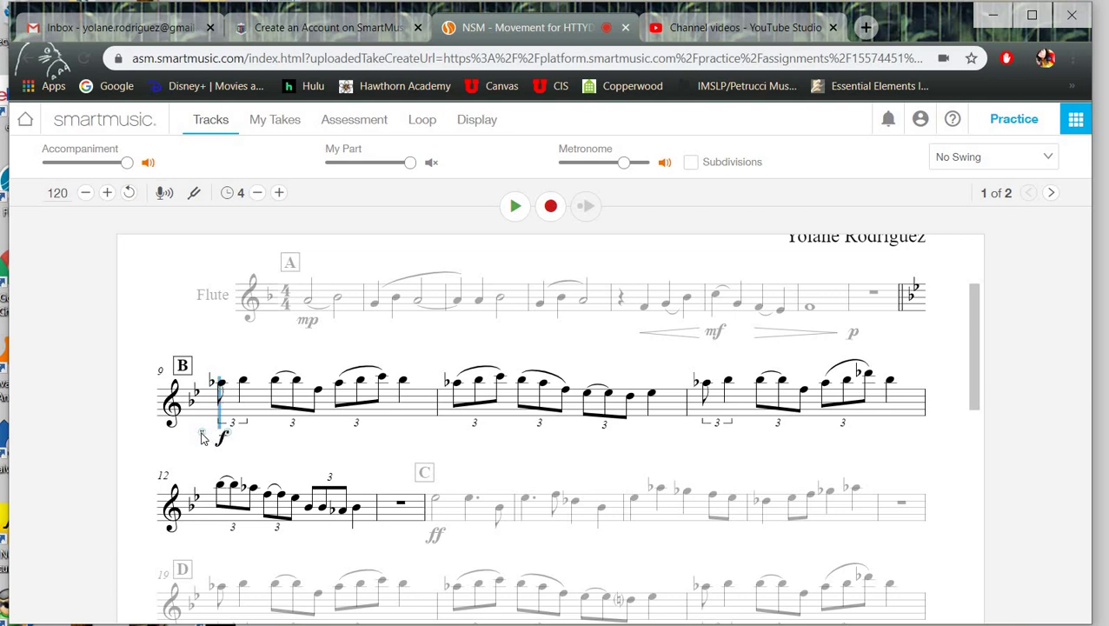
- Check the fingering for measure 9's first note, set the start there, and begin recording
click(201, 437)
click(224, 395)
click(219, 407)
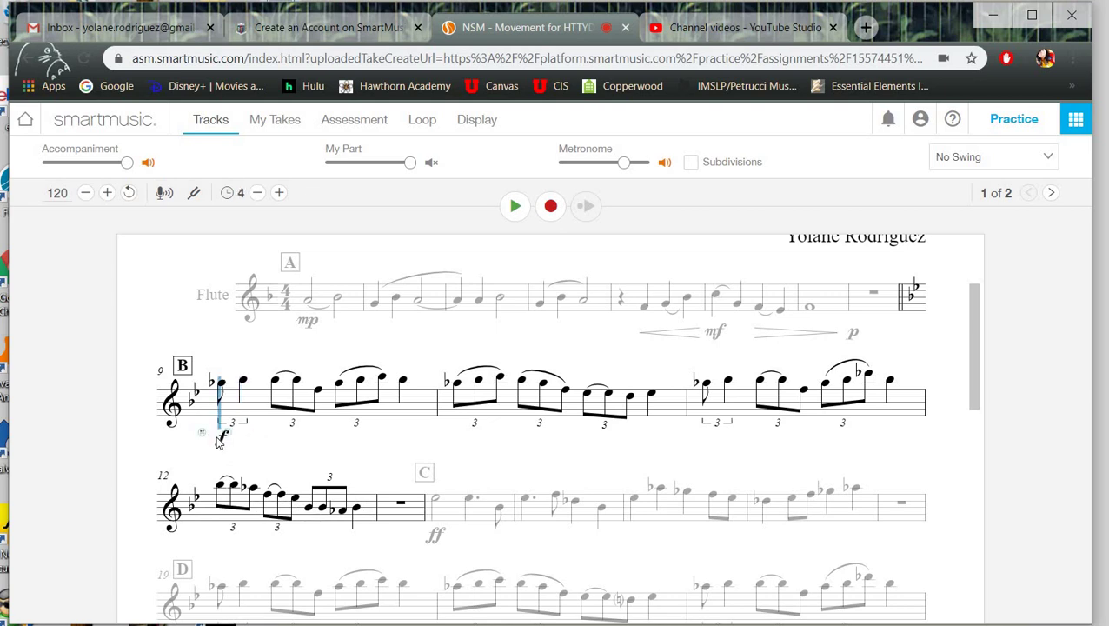
click(243, 392)
click(219, 387)
click(550, 206)
- Run the microphone test, confirming headphones unplugged and test sound heard, then retry once
click(551, 206)
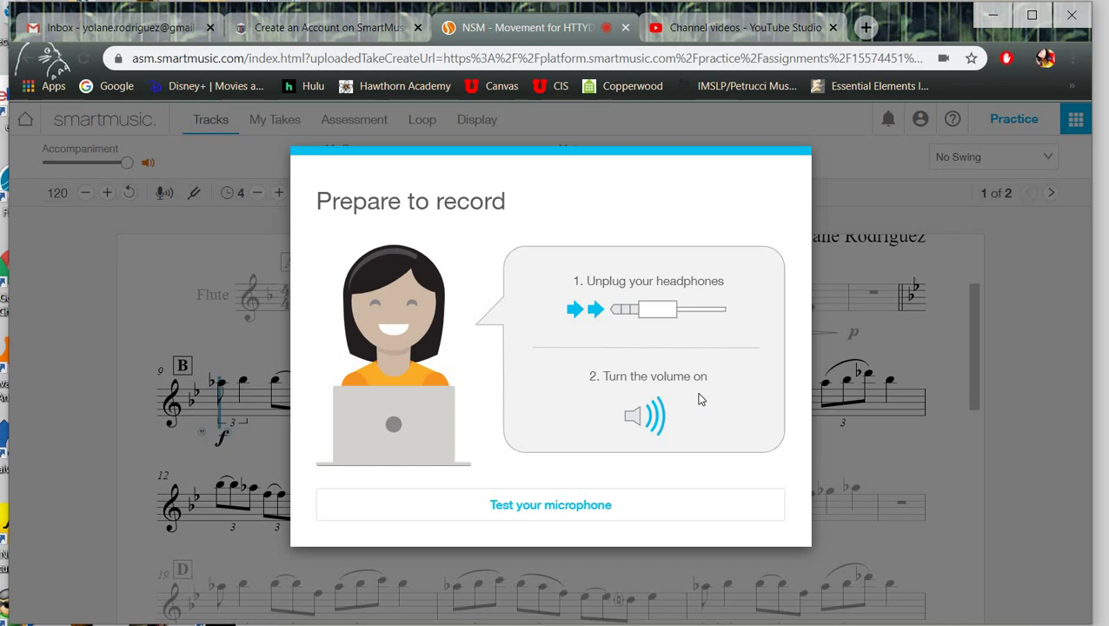
click(613, 505)
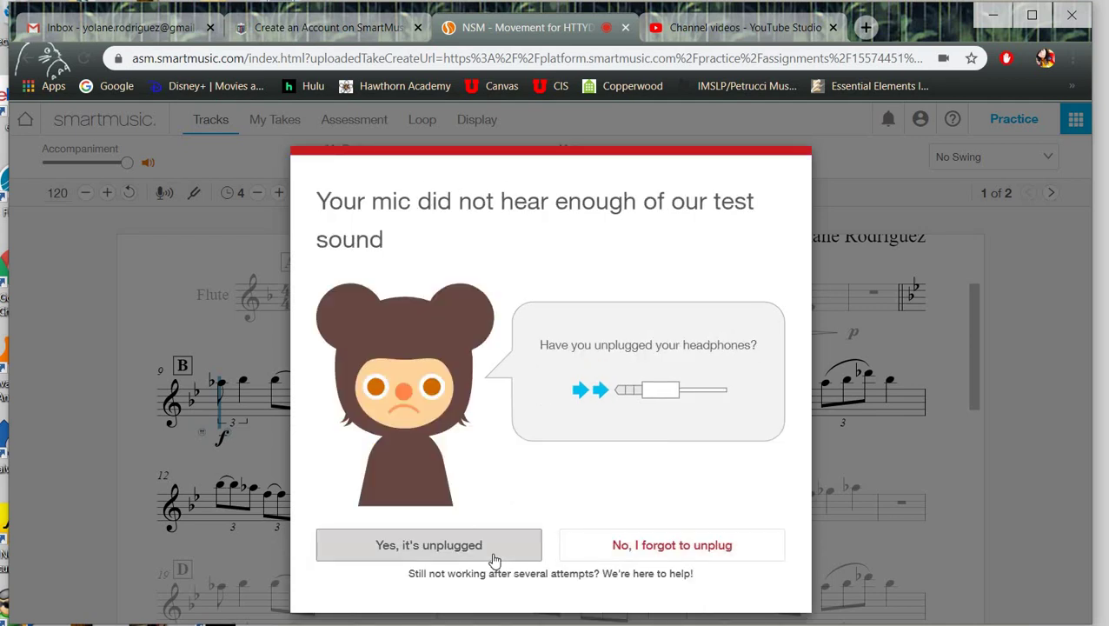
click(494, 557)
click(499, 551)
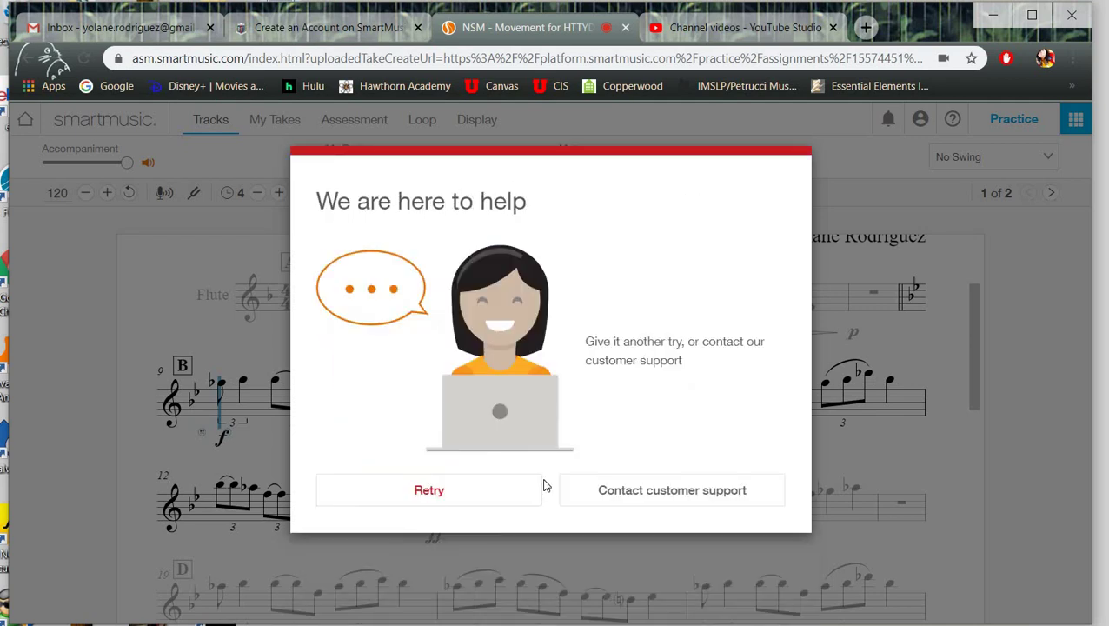
click(564, 489)
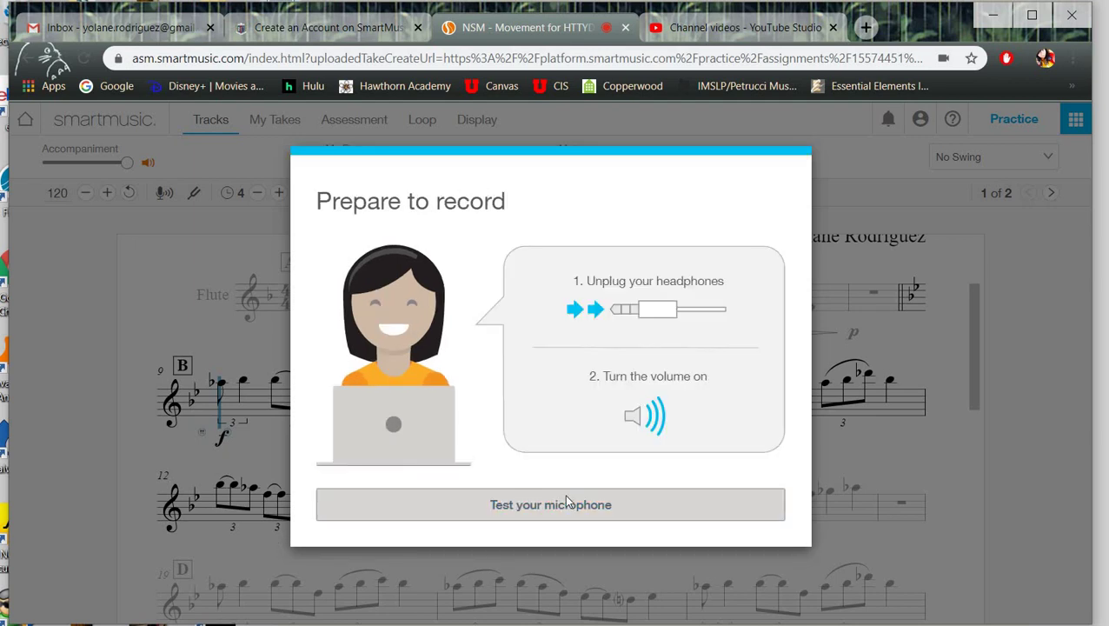
click(567, 504)
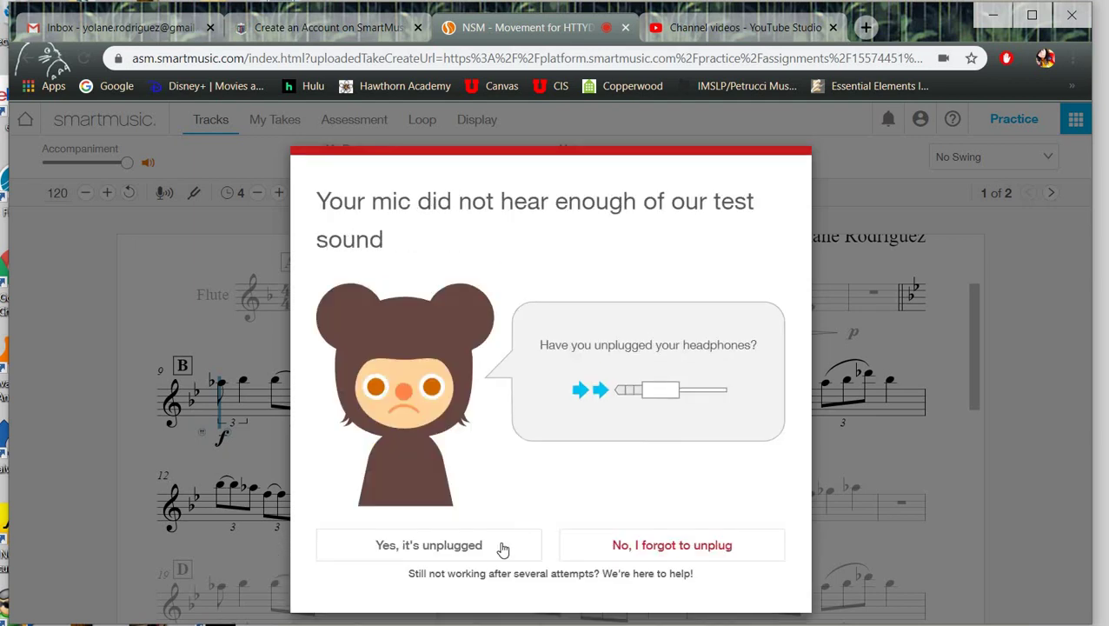
click(499, 553)
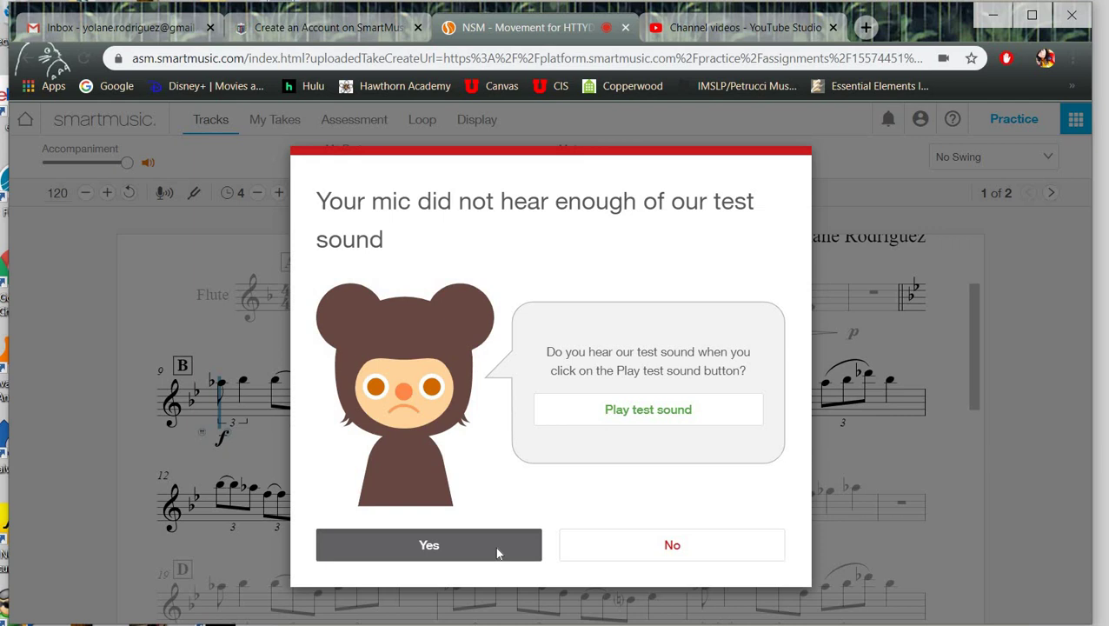
click(496, 551)
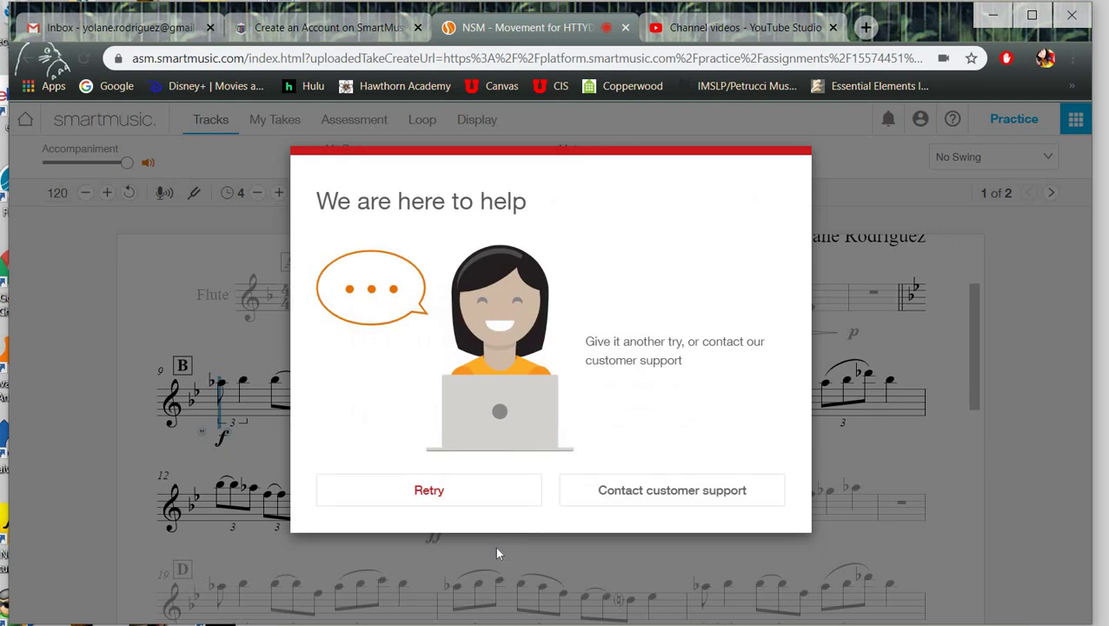
- Raise the computer volume and retry the microphone test until it reports success
key(XF86AudioRaiseVolume)
key(XF86AudioRaiseVolume)
key(XF86AudioRaiseVolume)
key(XF86AudioRaiseVolume)
key(XF86AudioRaiseVolume)
key(XF86AudioRaiseVolume)
key(XF86AudioRaiseVolume)
key(XF86AudioRaiseVolume)
key(XF86AudioRaiseVolume)
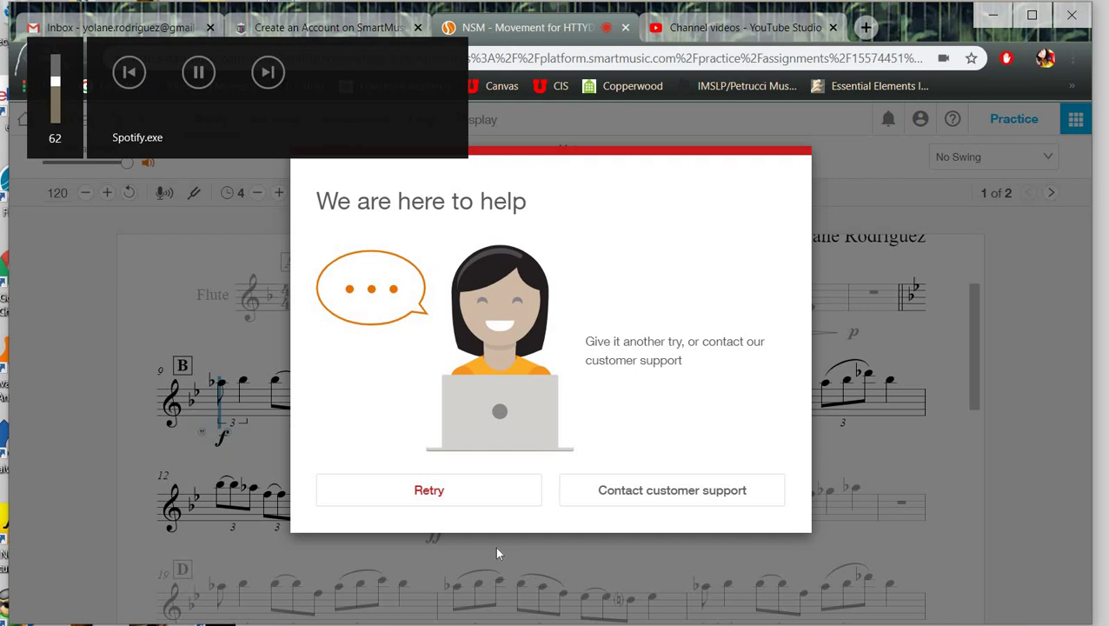
click(478, 509)
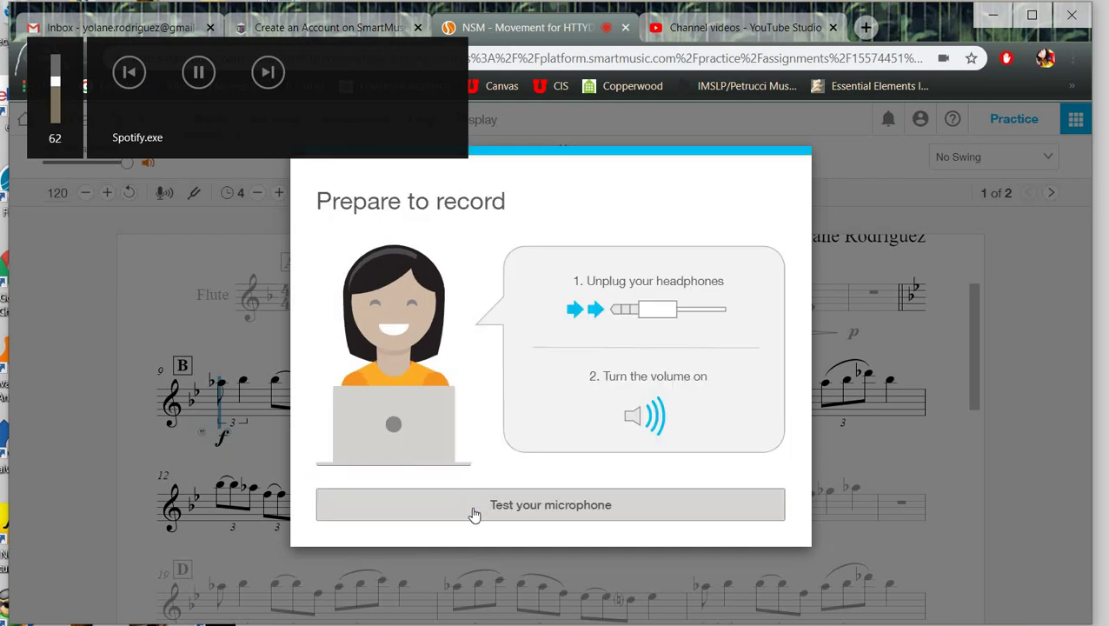
click(473, 512)
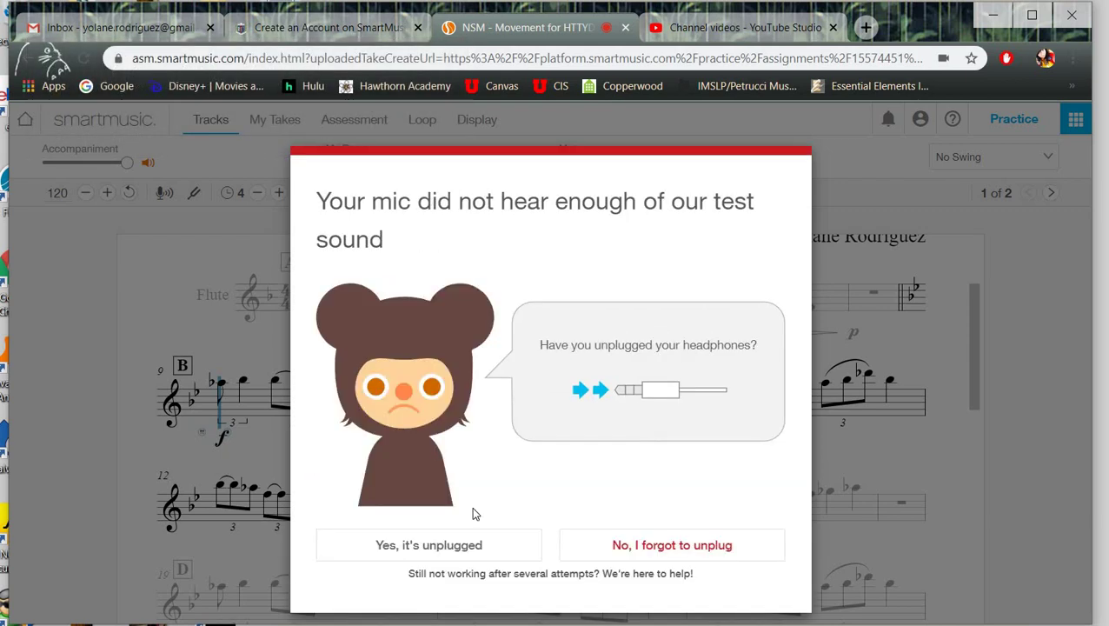
click(451, 537)
click(448, 532)
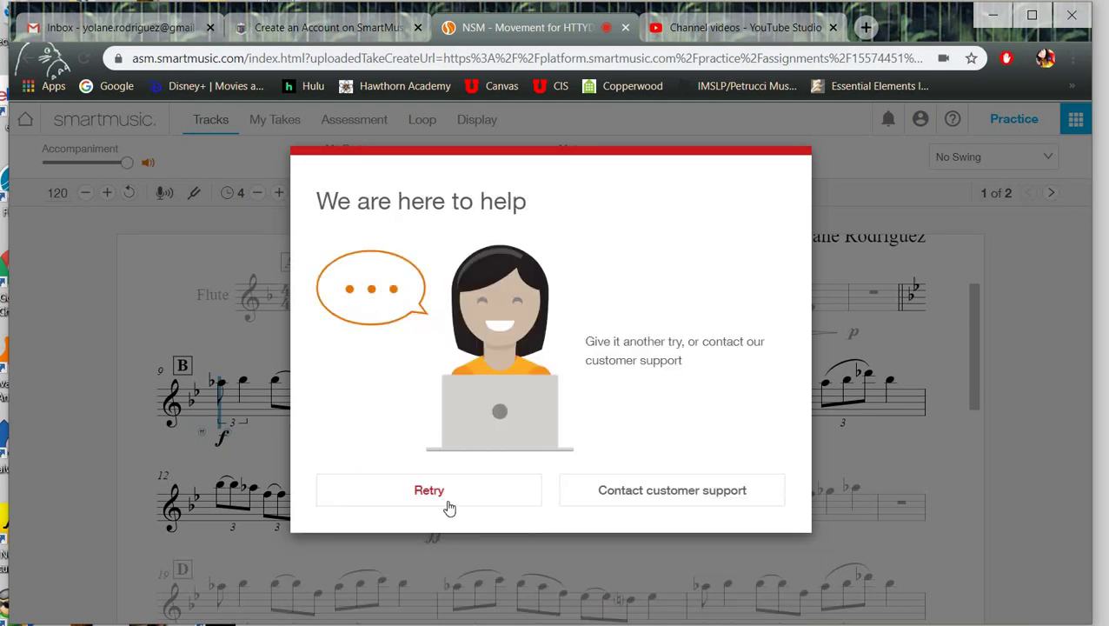
click(449, 507)
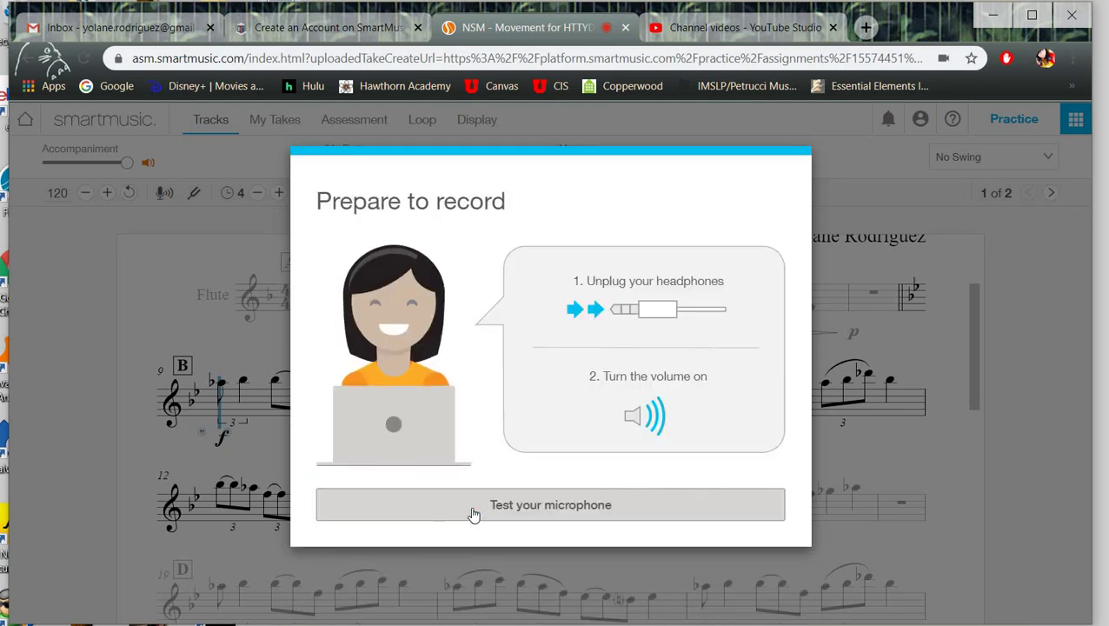
click(521, 508)
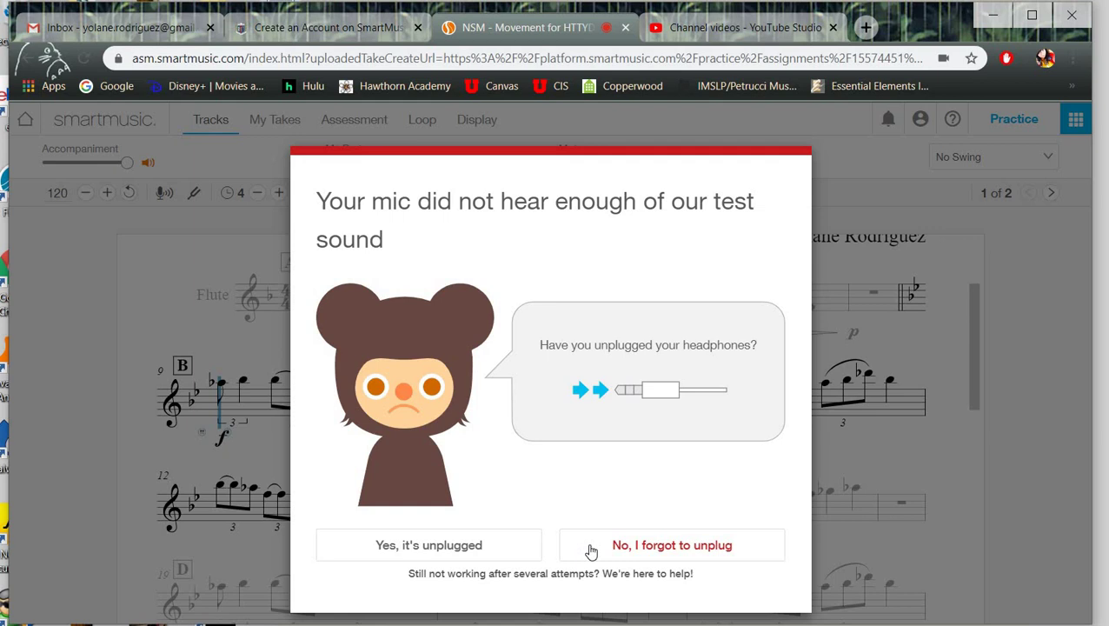
click(577, 546)
click(568, 511)
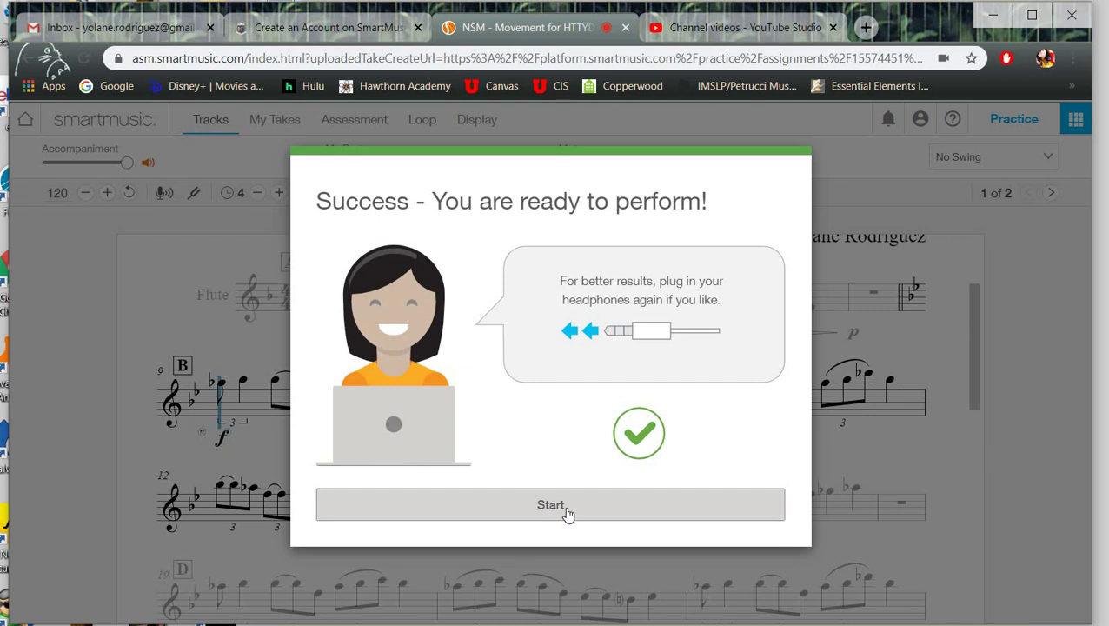
- Record a first take of section B at 120 bpm and review its 67% score
click(567, 513)
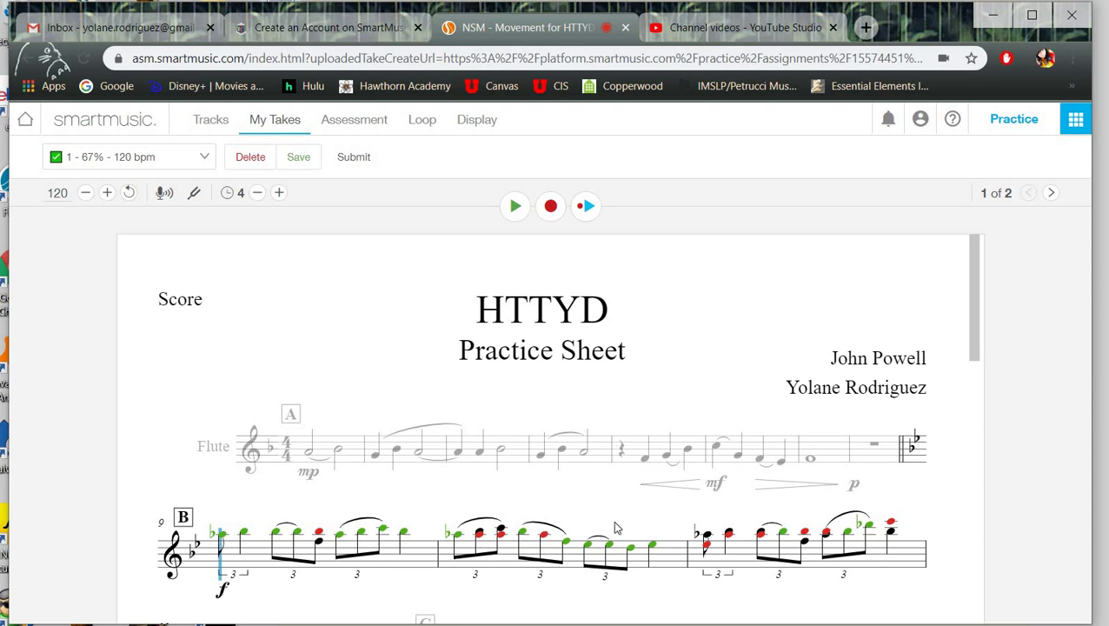
scroll(613, 528, down, 2)
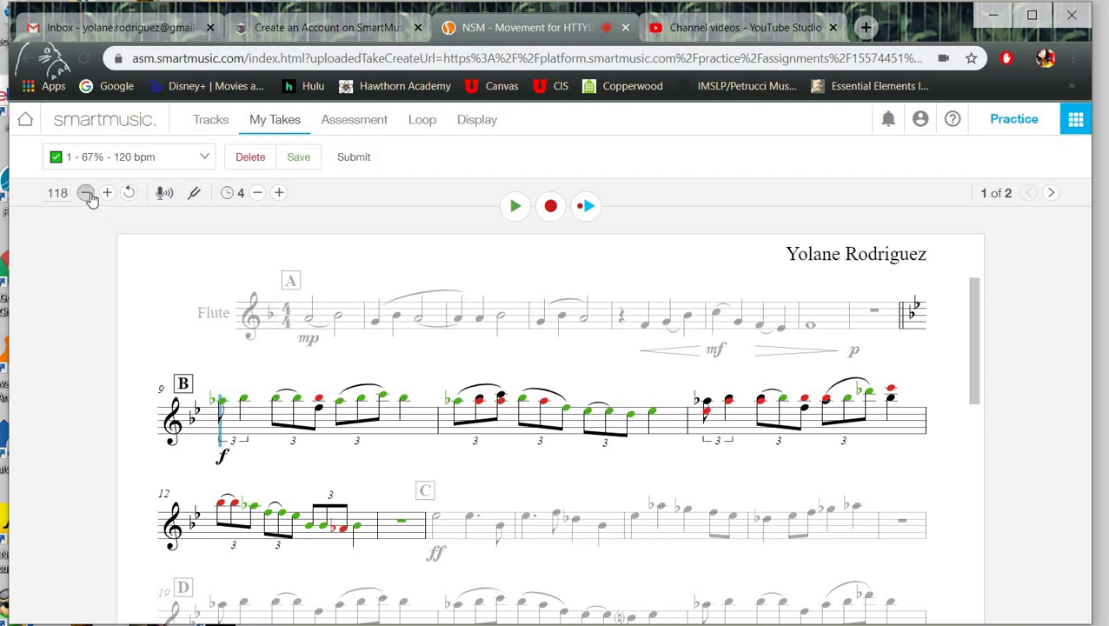
double_click(70, 193)
key(BackSpace)
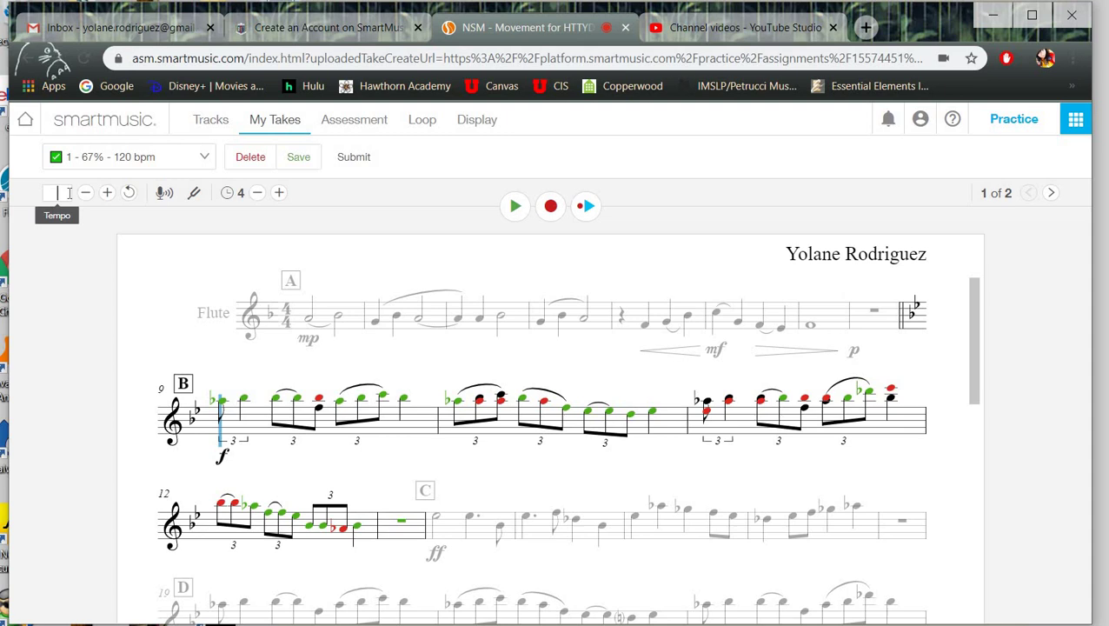
text(100)
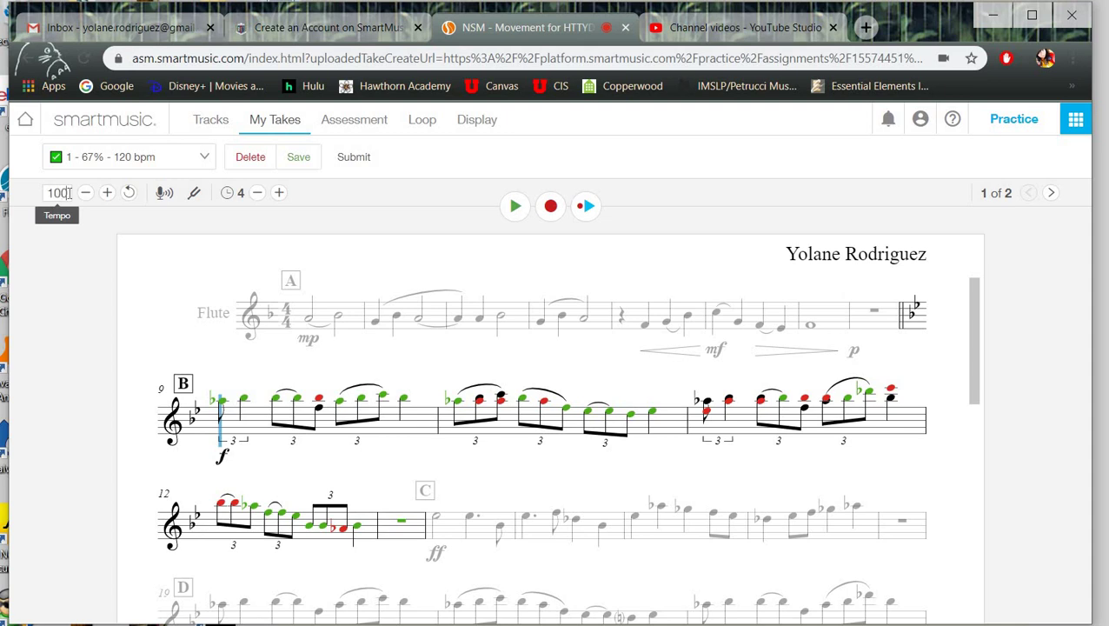
click(549, 206)
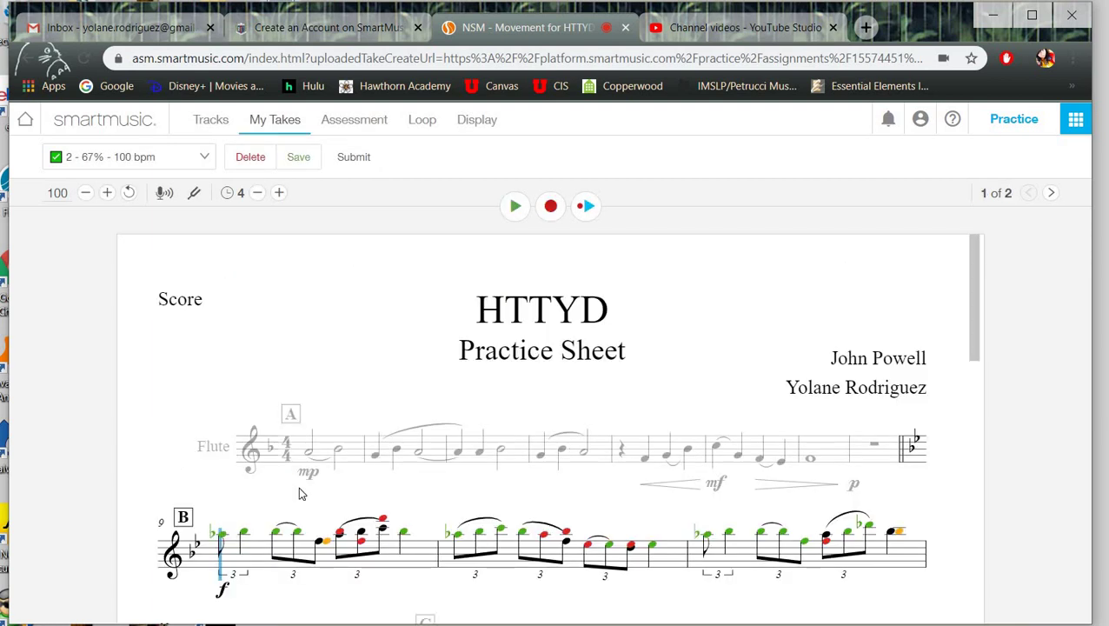
scroll(298, 486, down, 2)
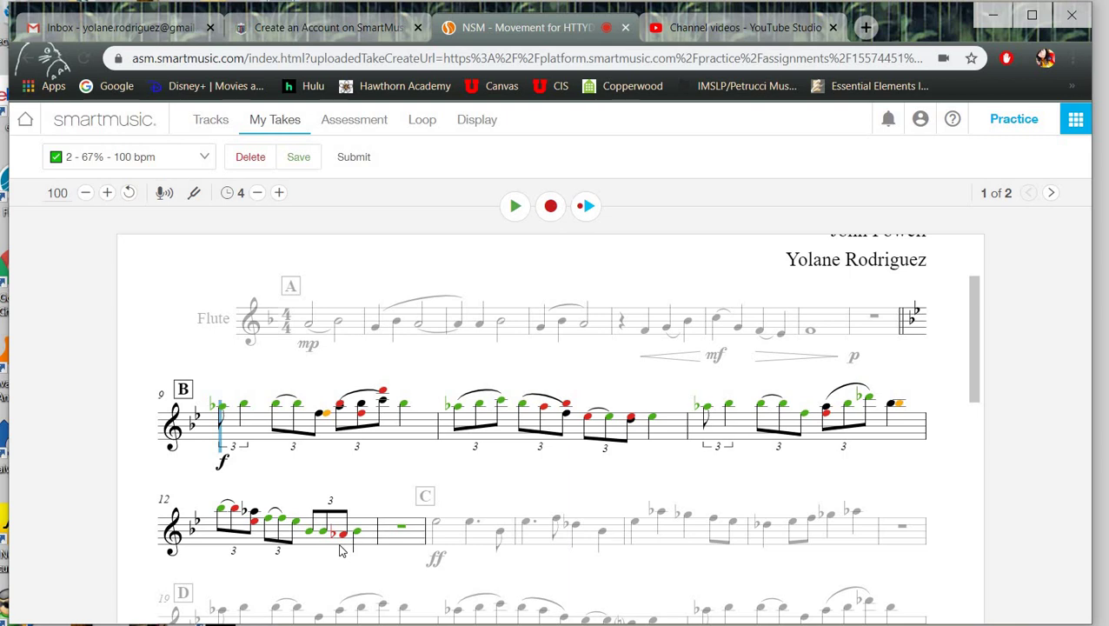
- Lower the computer volume and record a section B take at 80 bpm, scoring 85%
key(XF86AudioLowerVolume)
key(XF86AudioLowerVolume)
key(XF86AudioLowerVolume)
key(XF86AudioLowerVolume)
key(XF86AudioLowerVolume)
key(XF86AudioLowerVolume)
key(XF86AudioLowerVolume)
key(XF86AudioLowerVolume)
key(XF86AudioLowerVolume)
key(XF86AudioLowerVolume)
key(XF86AudioLowerVolume)
key(XF86AudioLowerVolume)
key(XF86AudioLowerVolume)
key(XF86AudioLowerVolume)
key(XF86AudioLowerVolume)
key(XF86AudioLowerVolume)
key(XF86AudioLowerVolume)
key(XF86AudioLowerVolume)
key(XF86AudioLowerVolume)
key(XF86AudioLowerVolume)
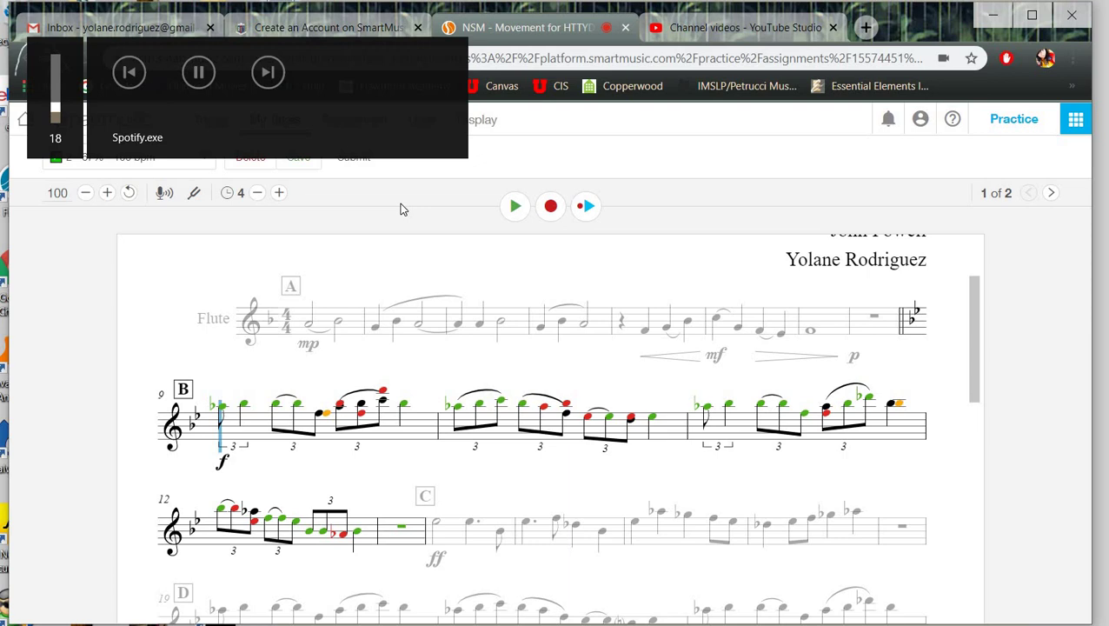
click(548, 209)
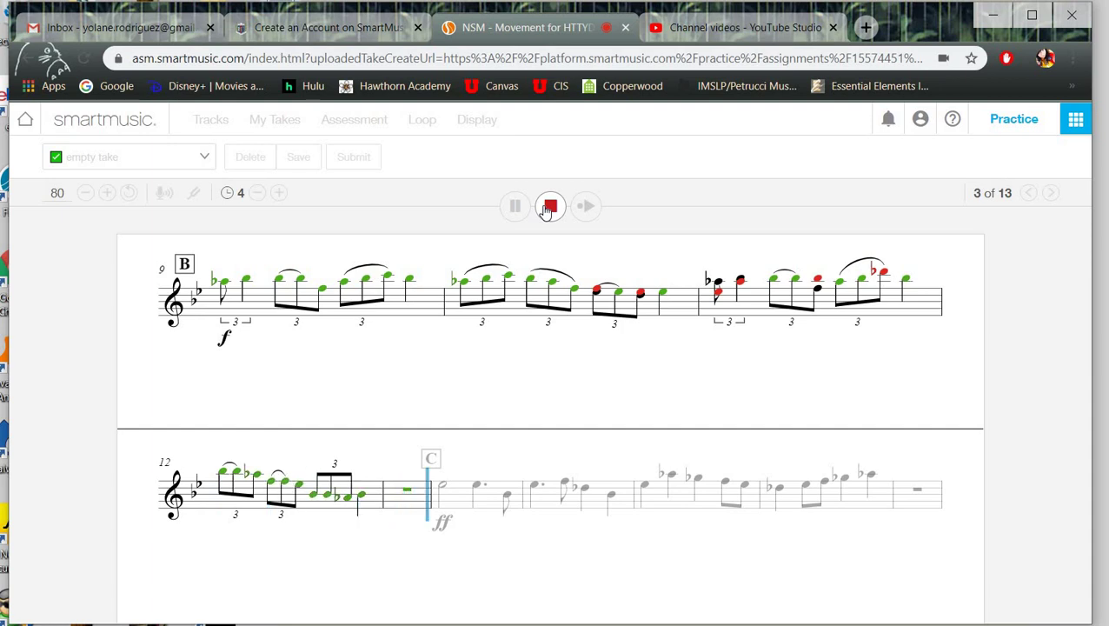
click(549, 208)
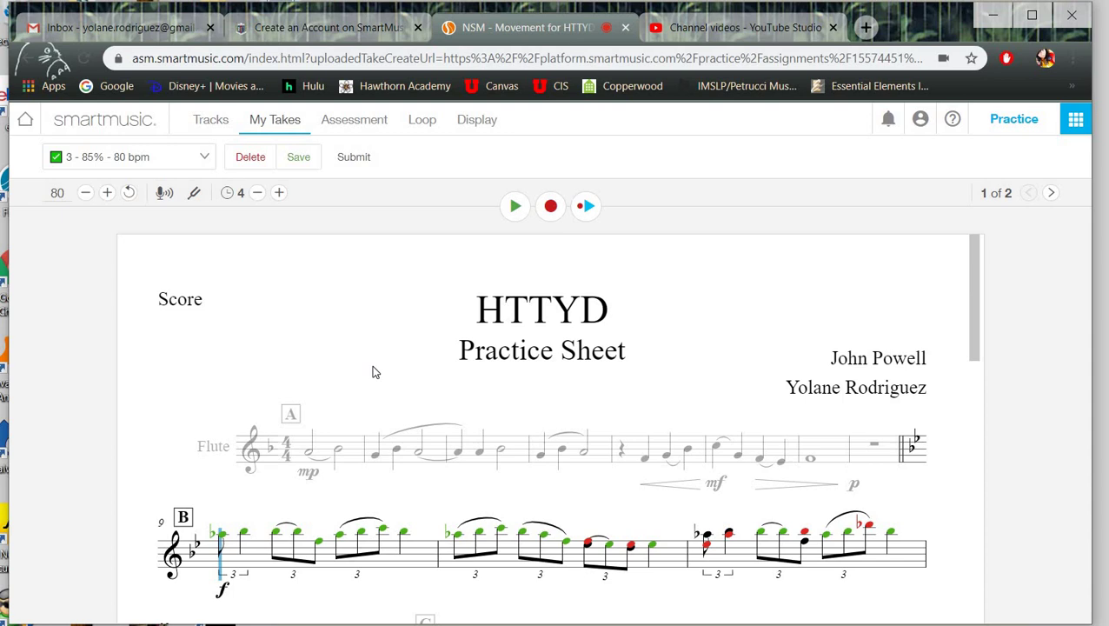
scroll(372, 372, down, 2)
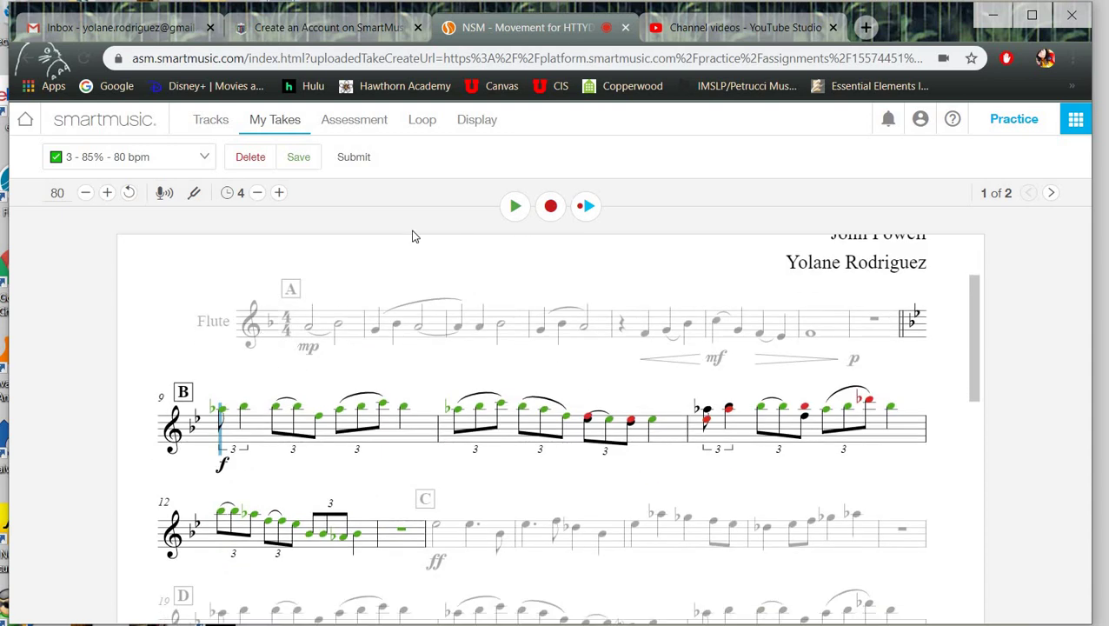
- Reset the tempo to 120 bpm and record section B takes until one scores 100%
click(128, 194)
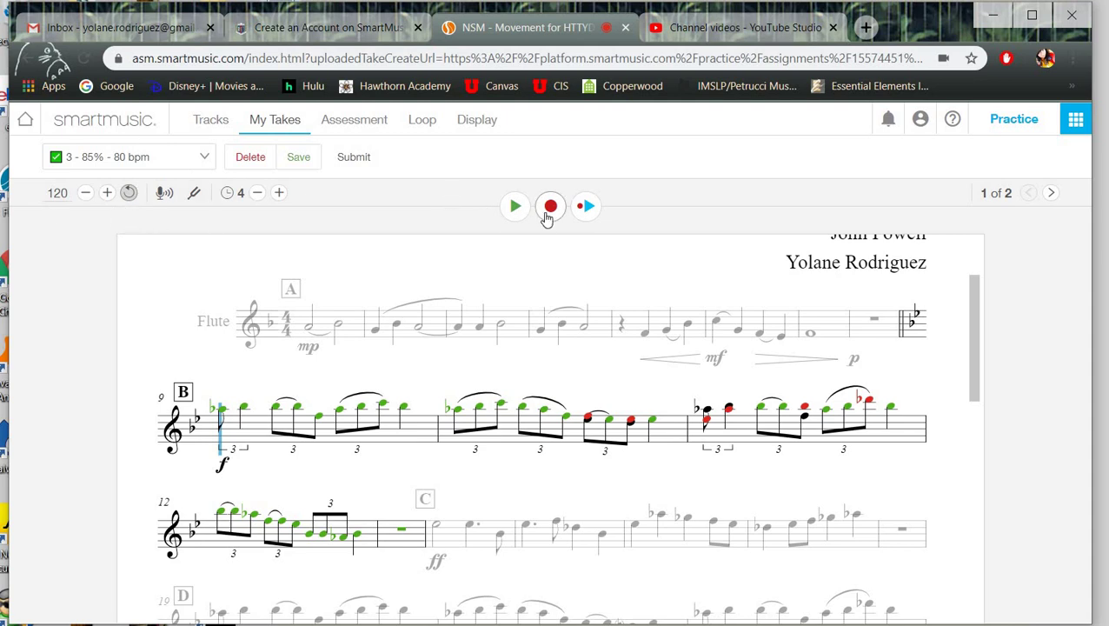
click(549, 213)
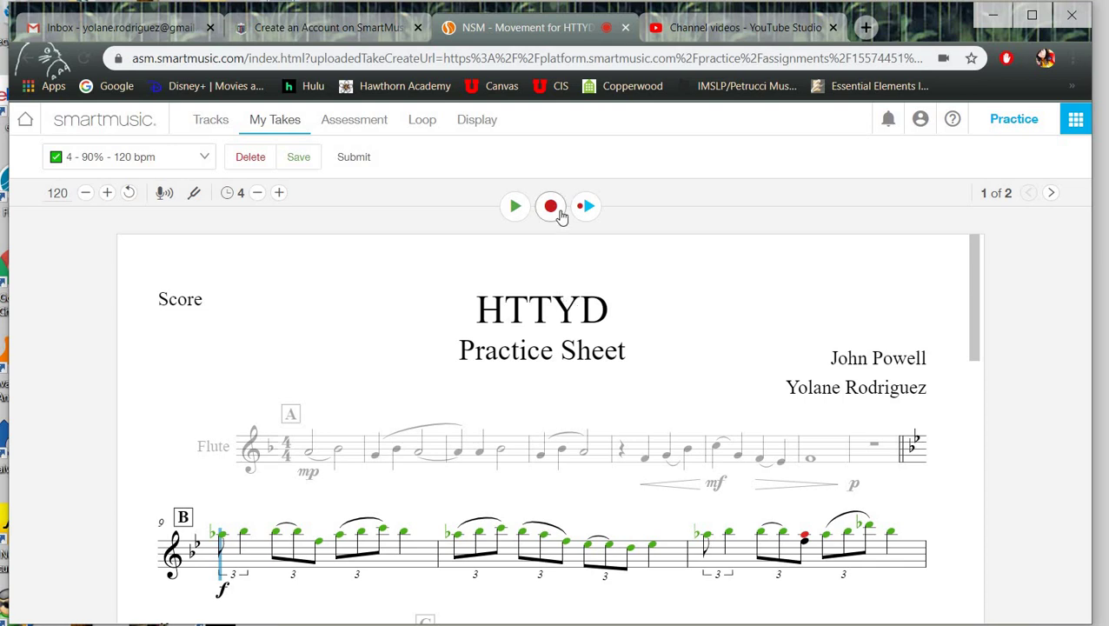
click(560, 213)
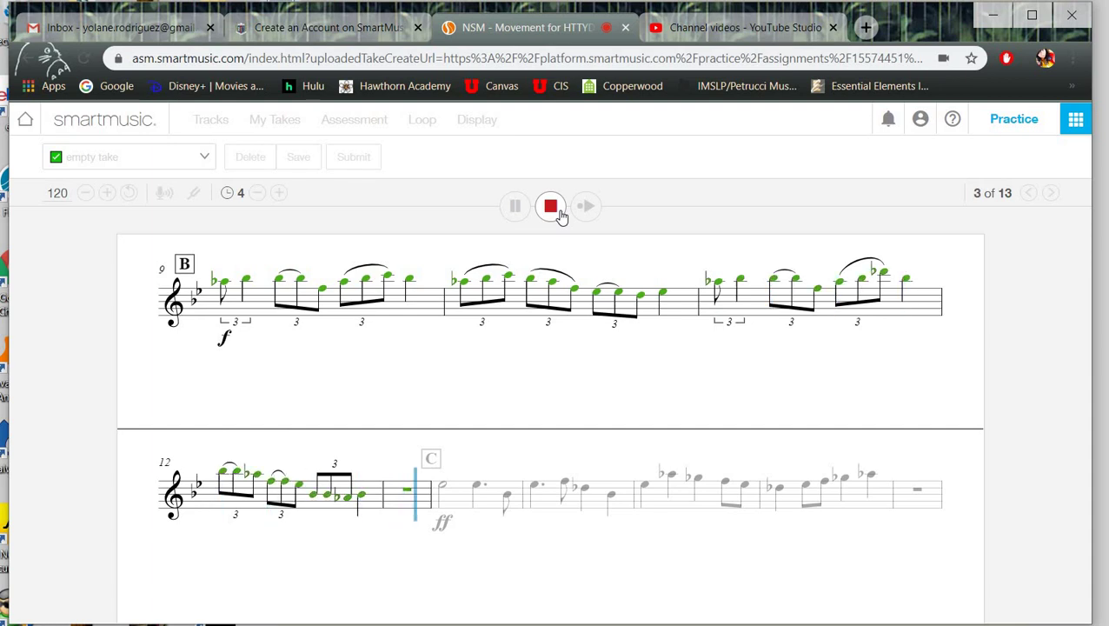
click(560, 211)
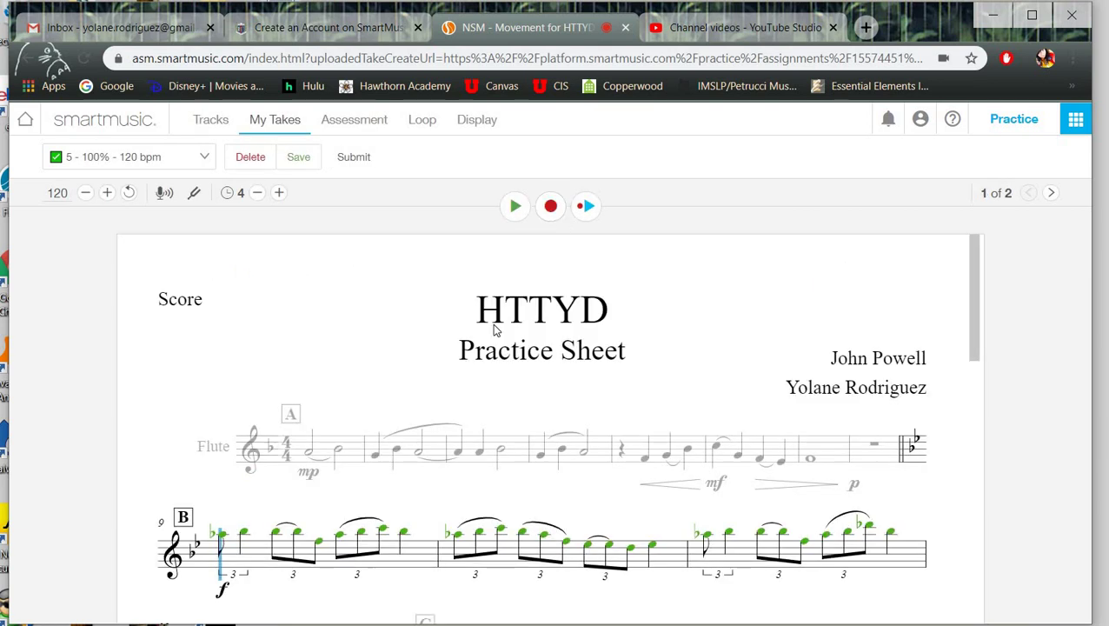
- Select take '5 - 100% - 120 bpm' from the recorded takes list as the chosen take
scroll(438, 329, down, 2)
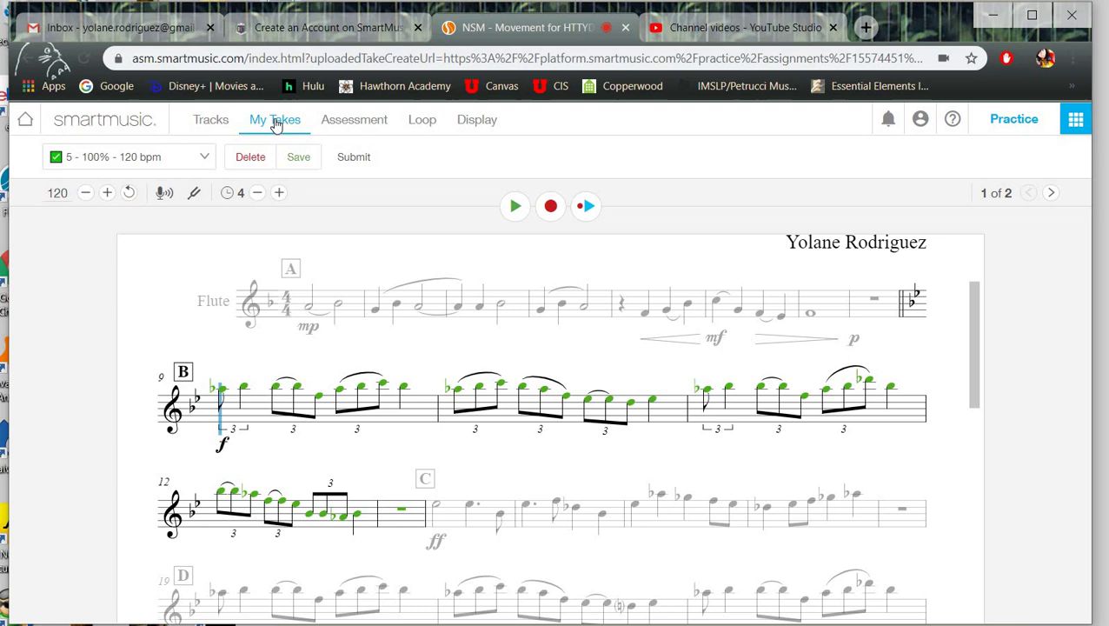
click(141, 160)
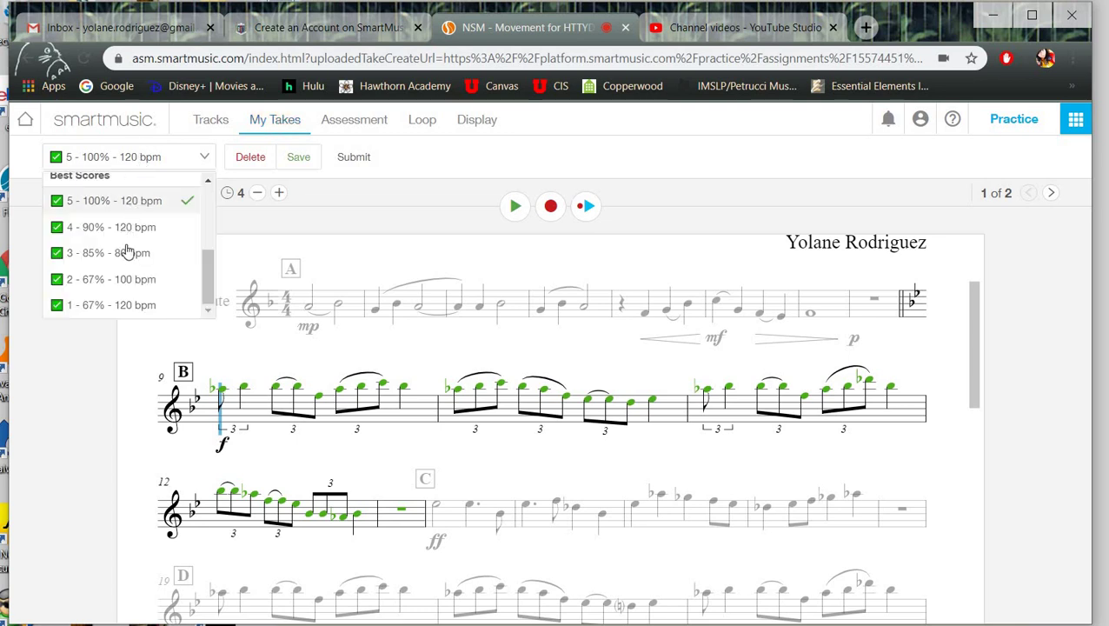
scroll(129, 300, up, 1)
scroll(129, 300, up, 2)
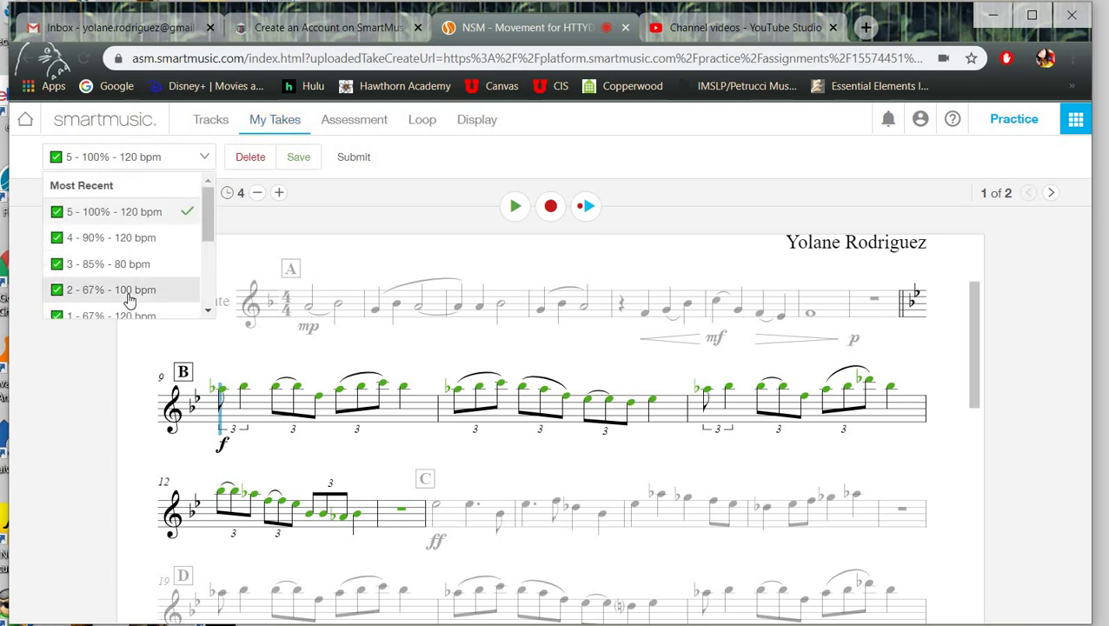
scroll(128, 300, down, 3)
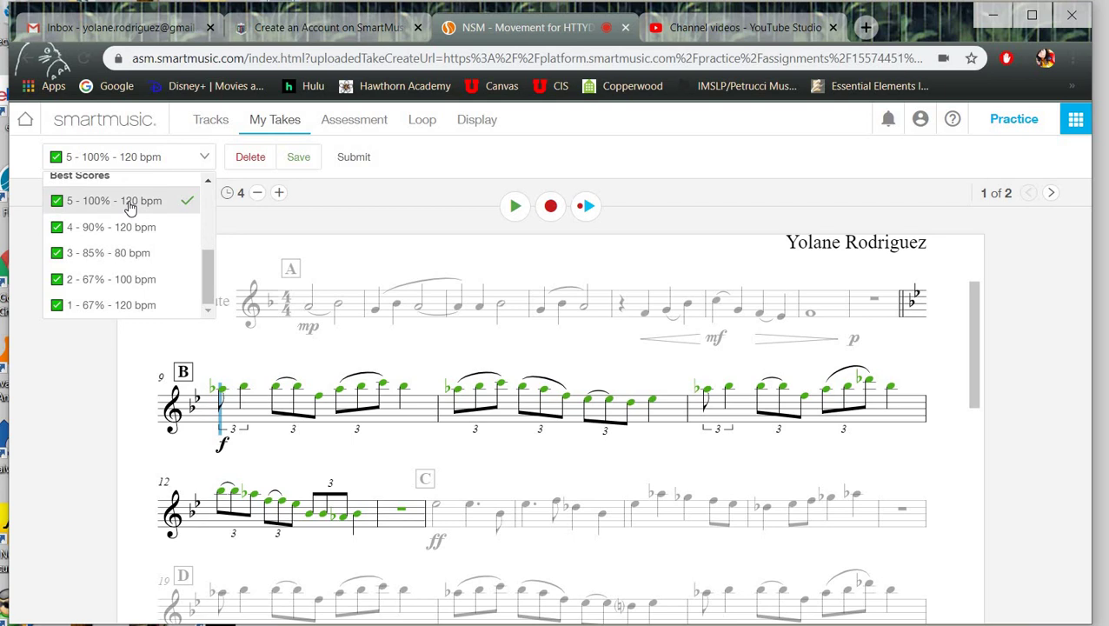
click(128, 207)
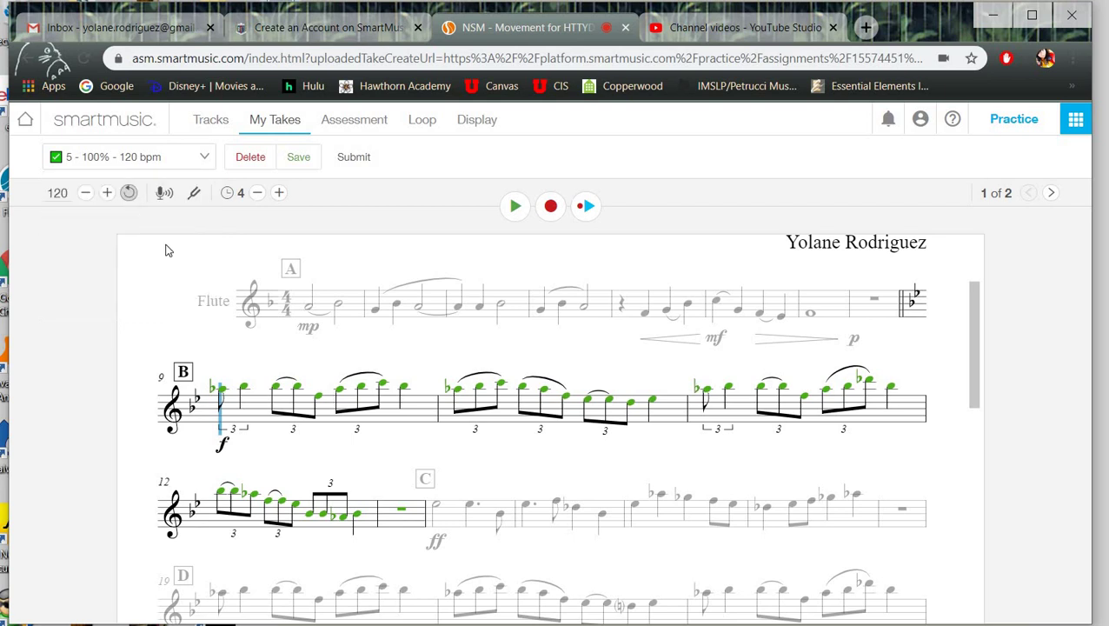
- Submit take 5 with the comment 'The program kept telling my B was wrong.' and close the confirmation
click(345, 157)
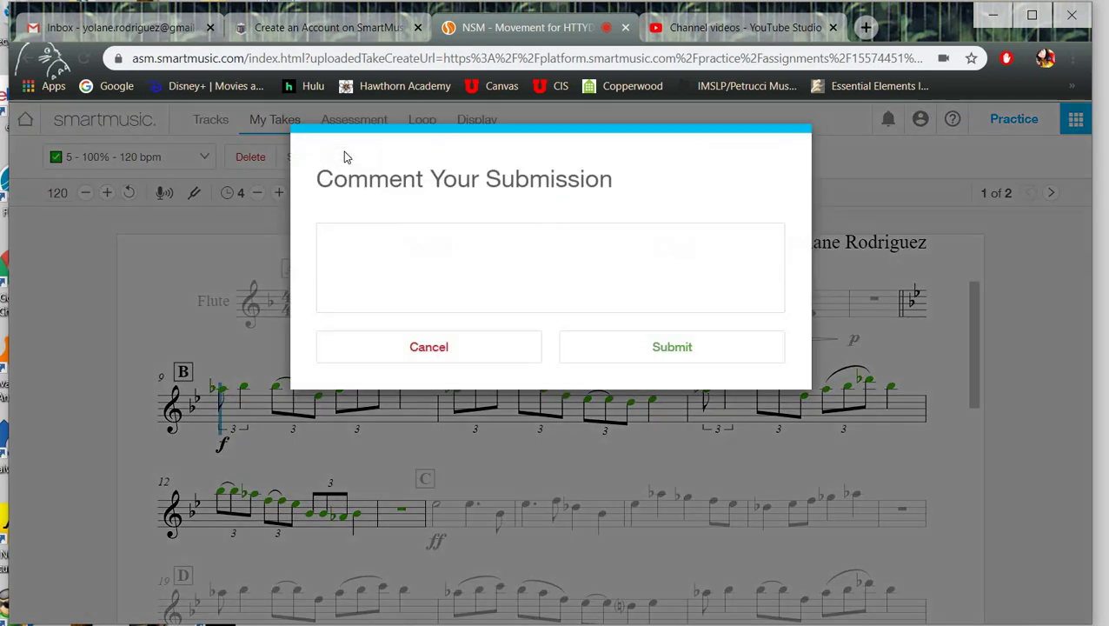
click(393, 299)
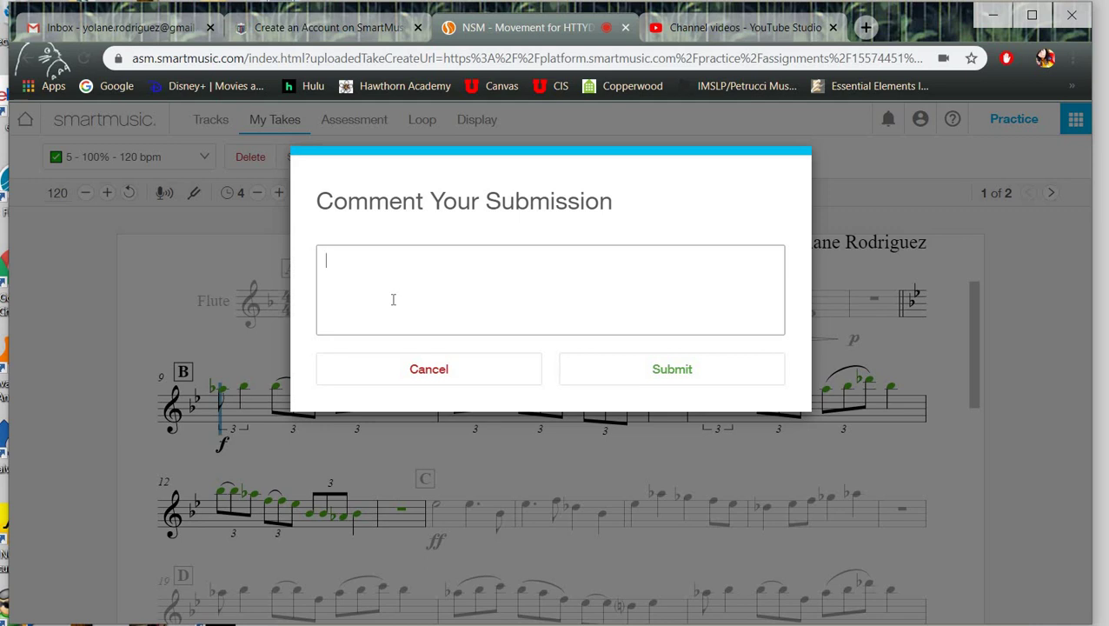
text(The program kept t)
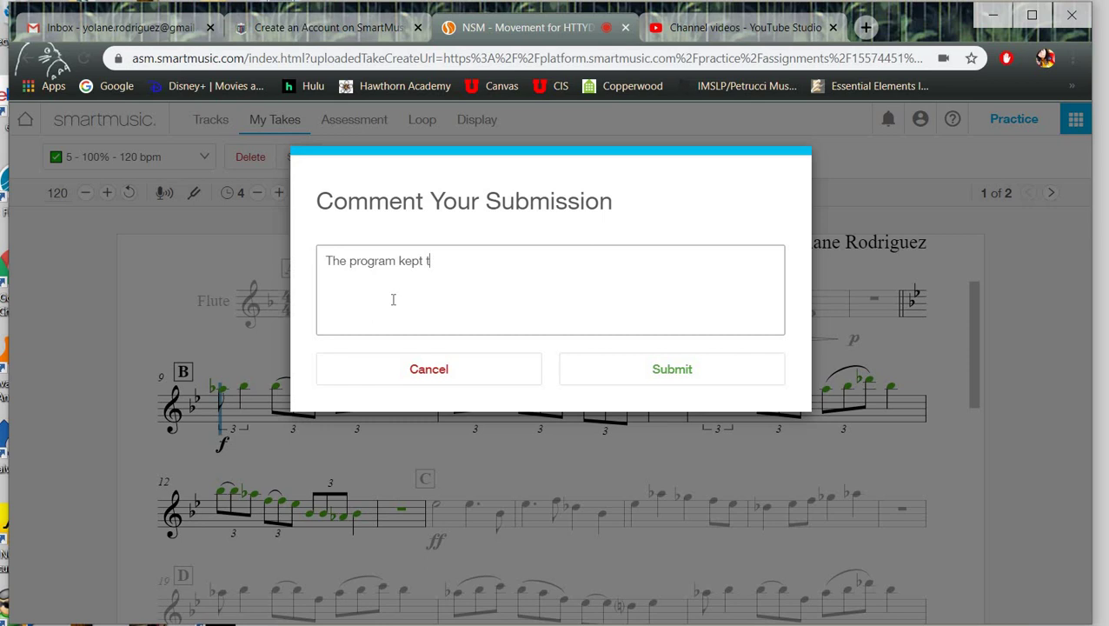
text(elling my B was wrong.)
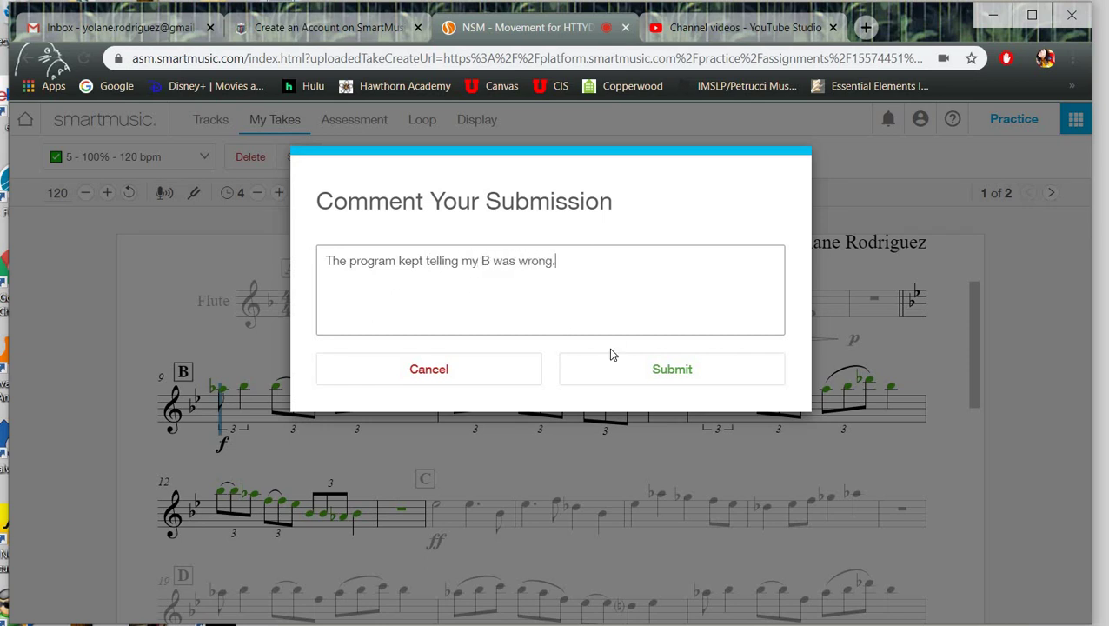
click(614, 371)
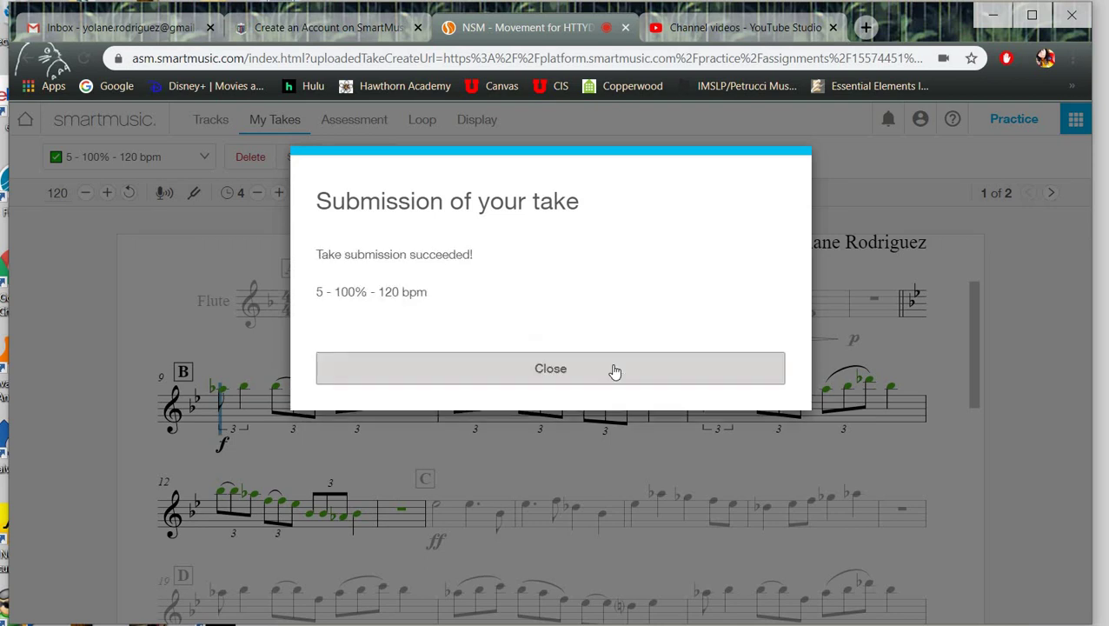
click(612, 369)
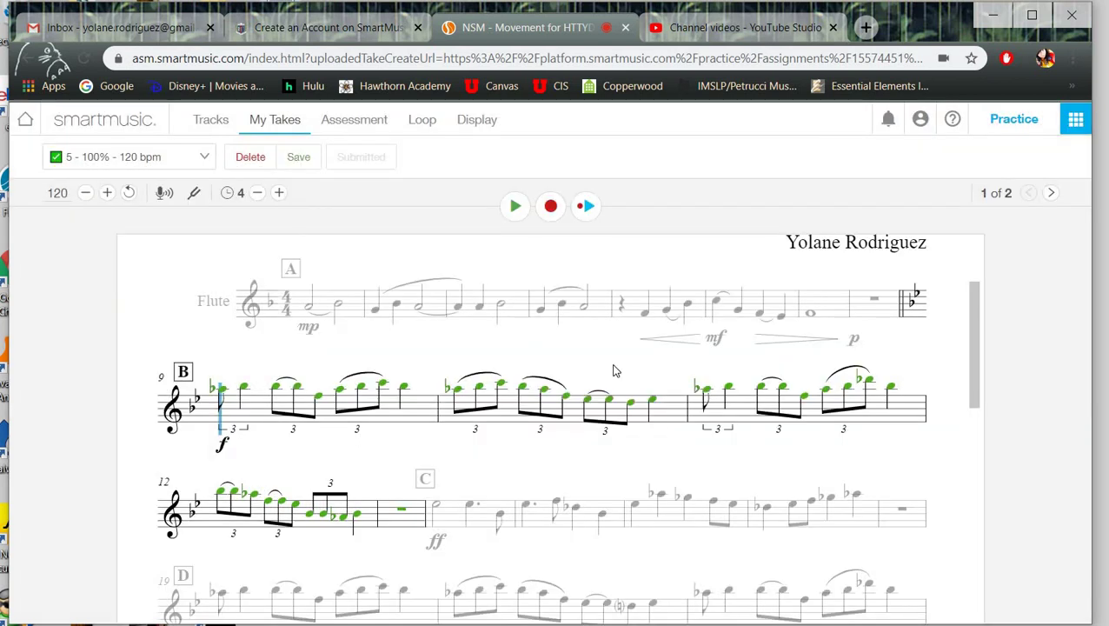